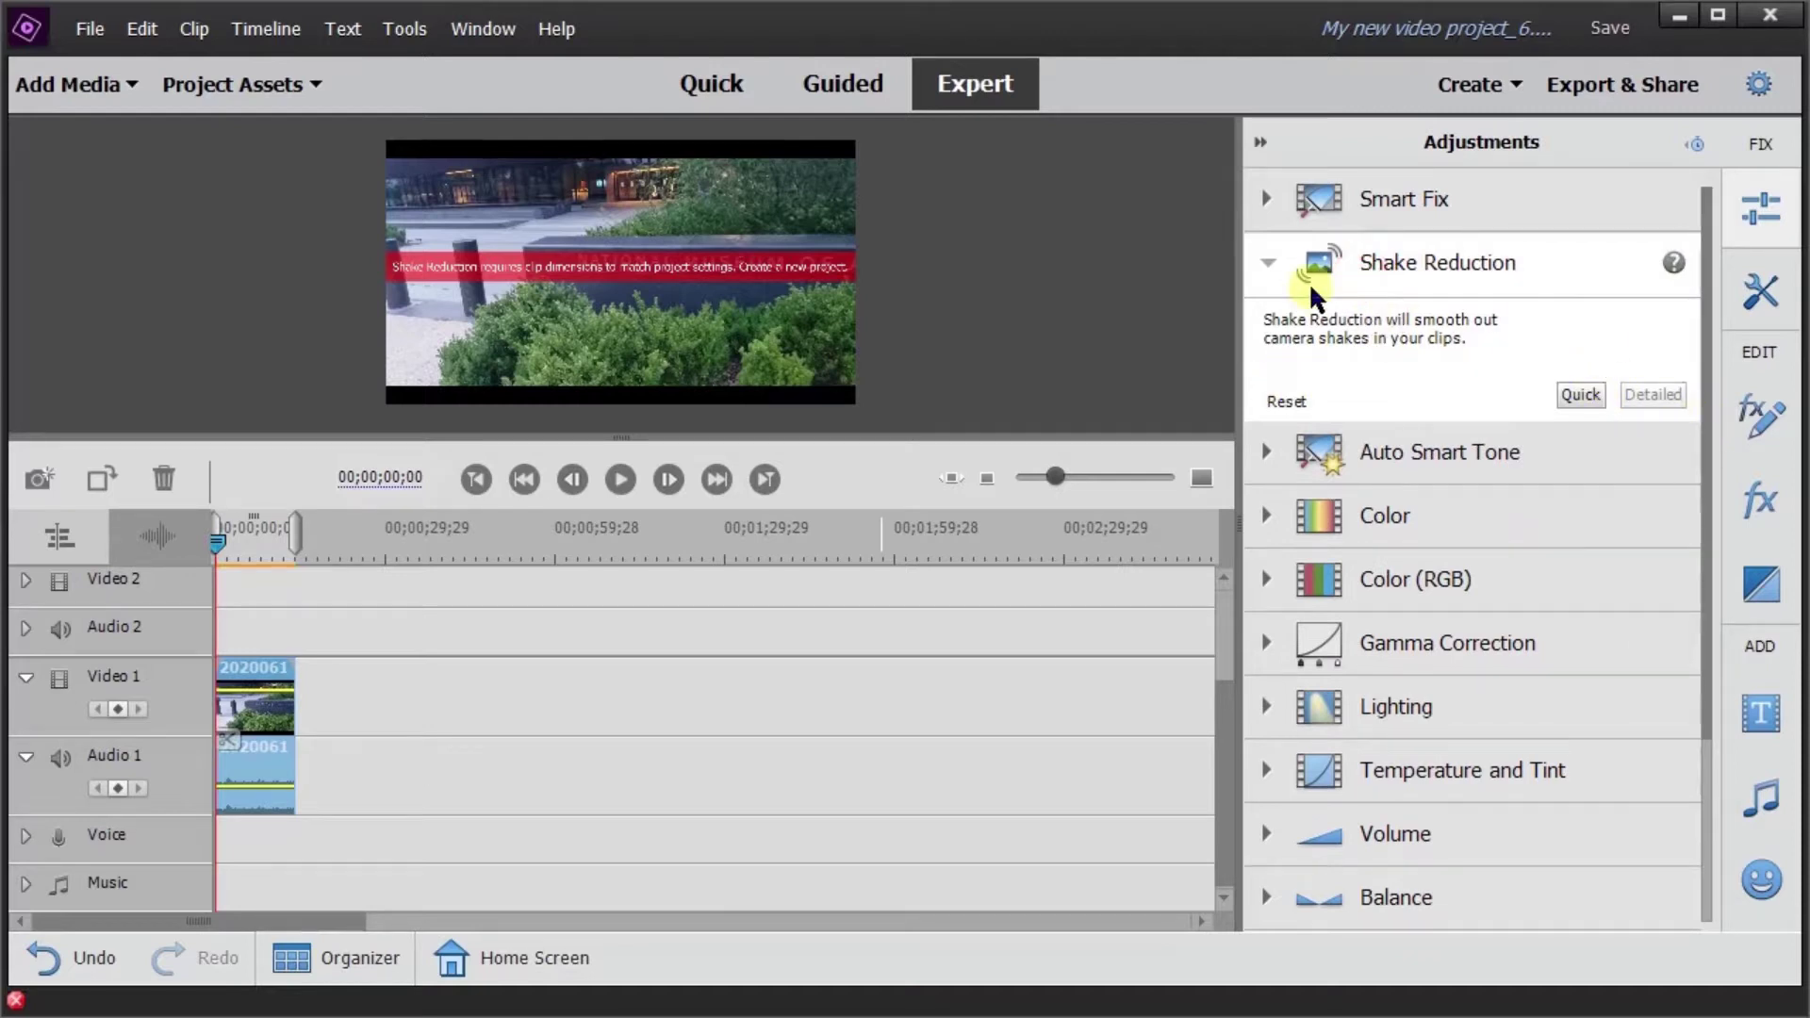
# - Reset Shake Reduction to clear its warning, then collapse the Adjustments panel
pyautogui.click(1286, 400)
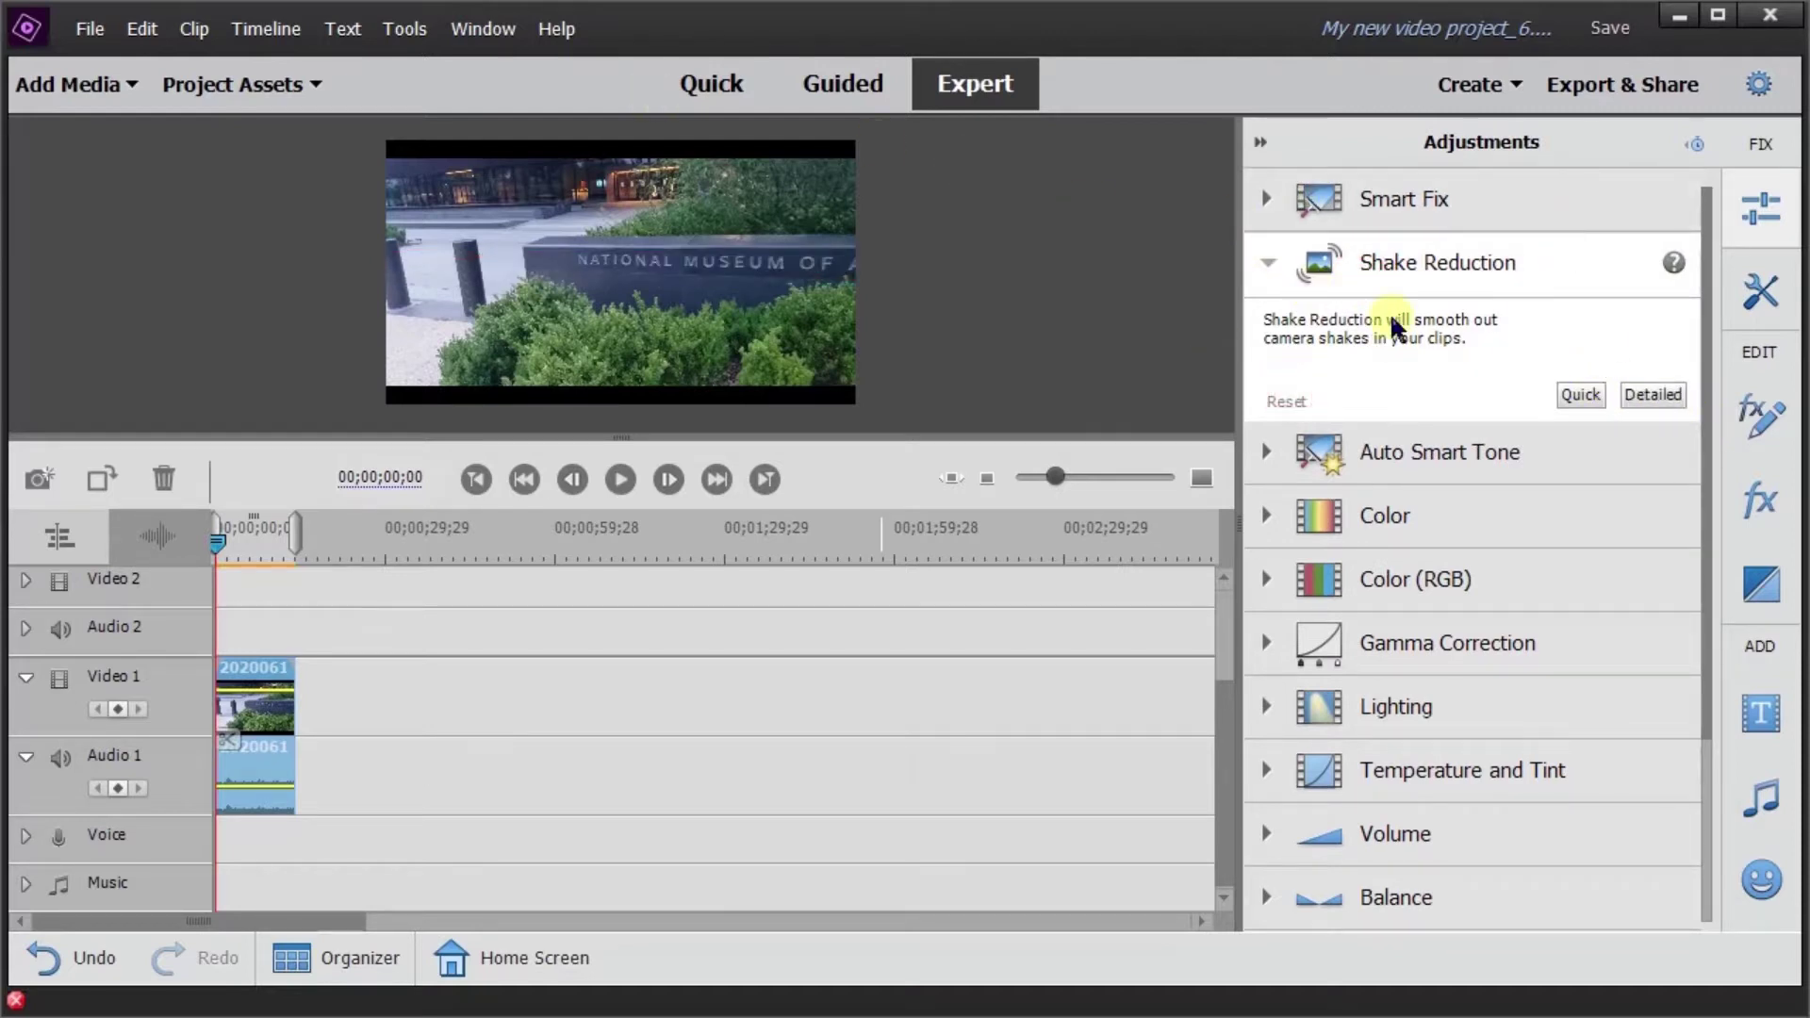
pyautogui.click(1260, 143)
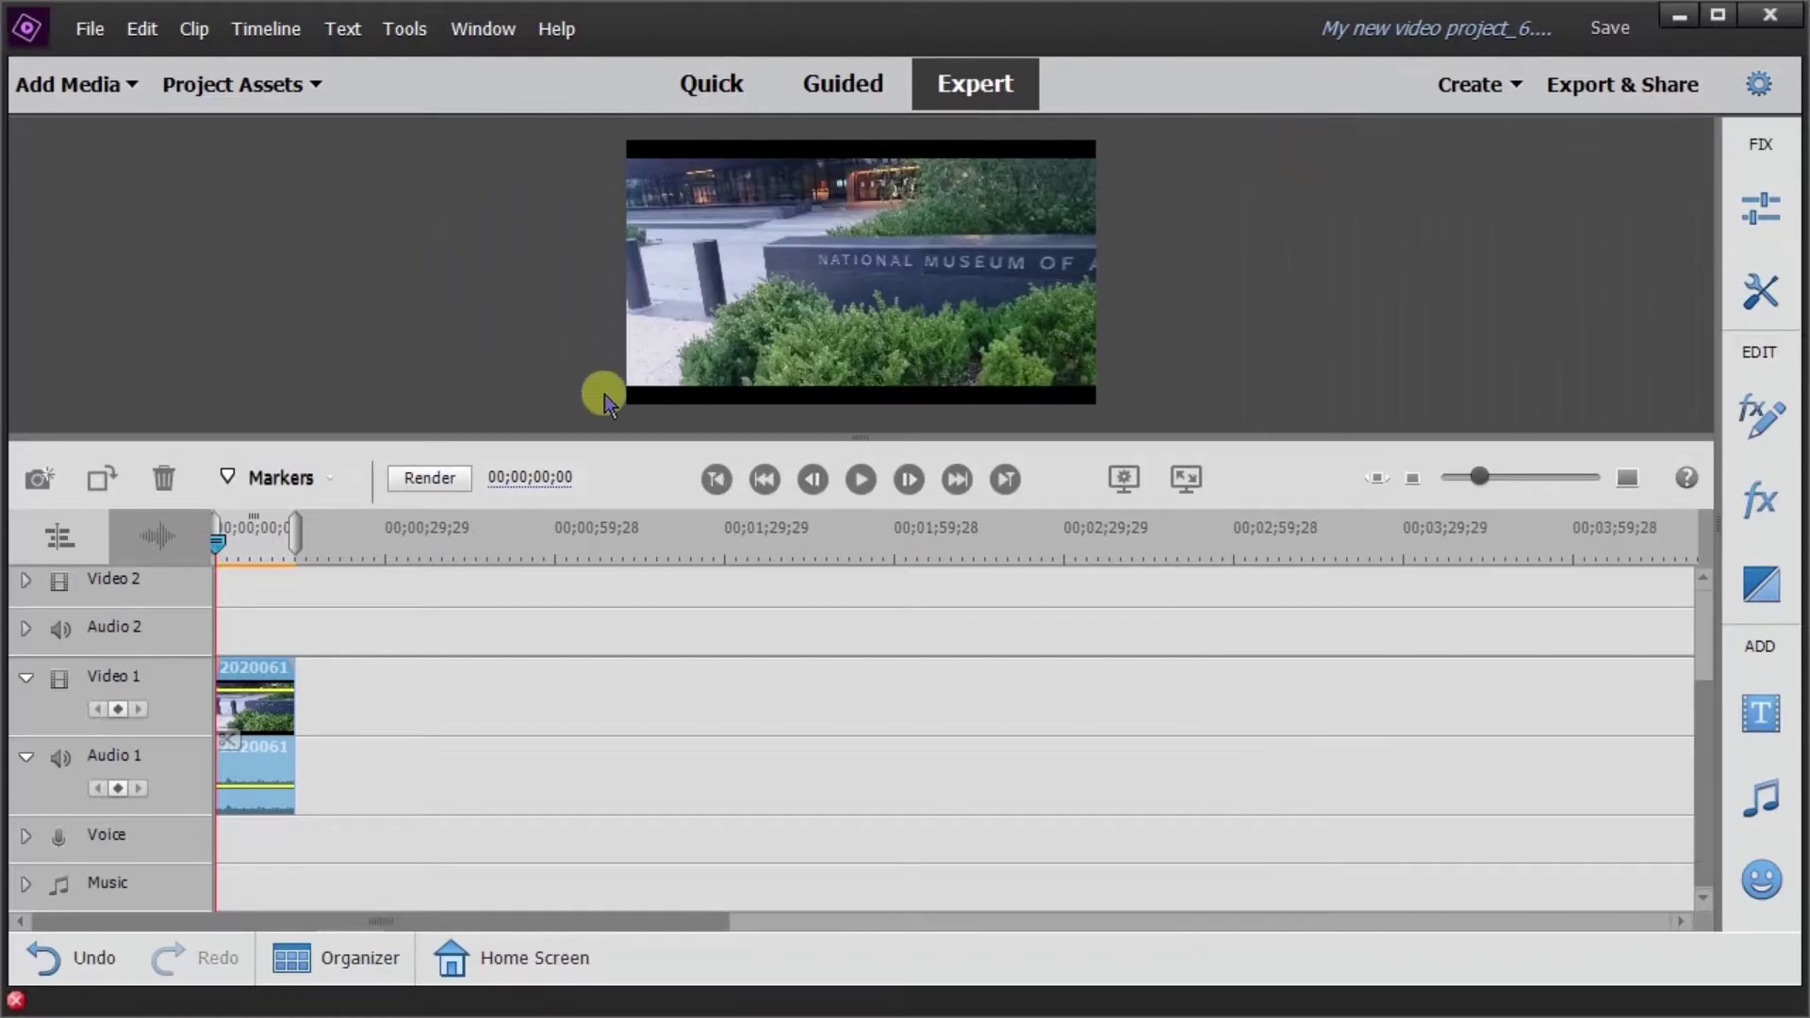
# - Play the museum-sign clip, pause near 00;00;14;12, and bring up Adjustments
pyautogui.click(861, 481)
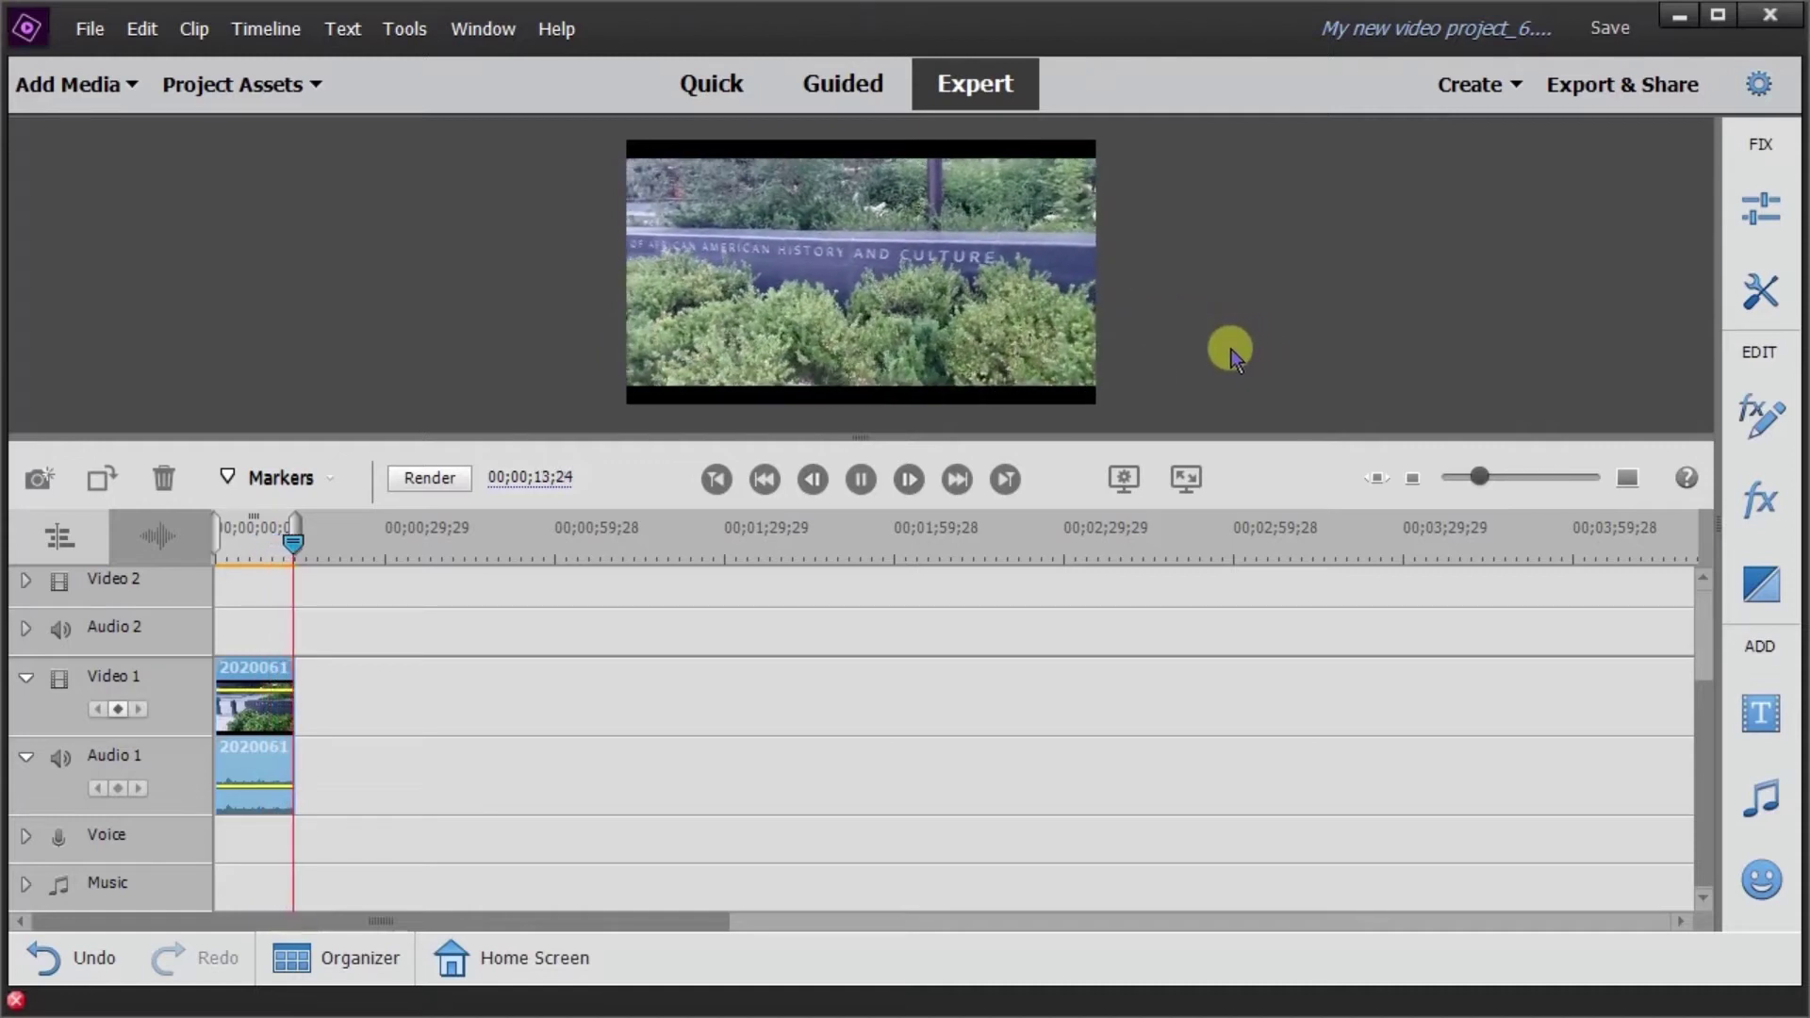
pyautogui.press('space')
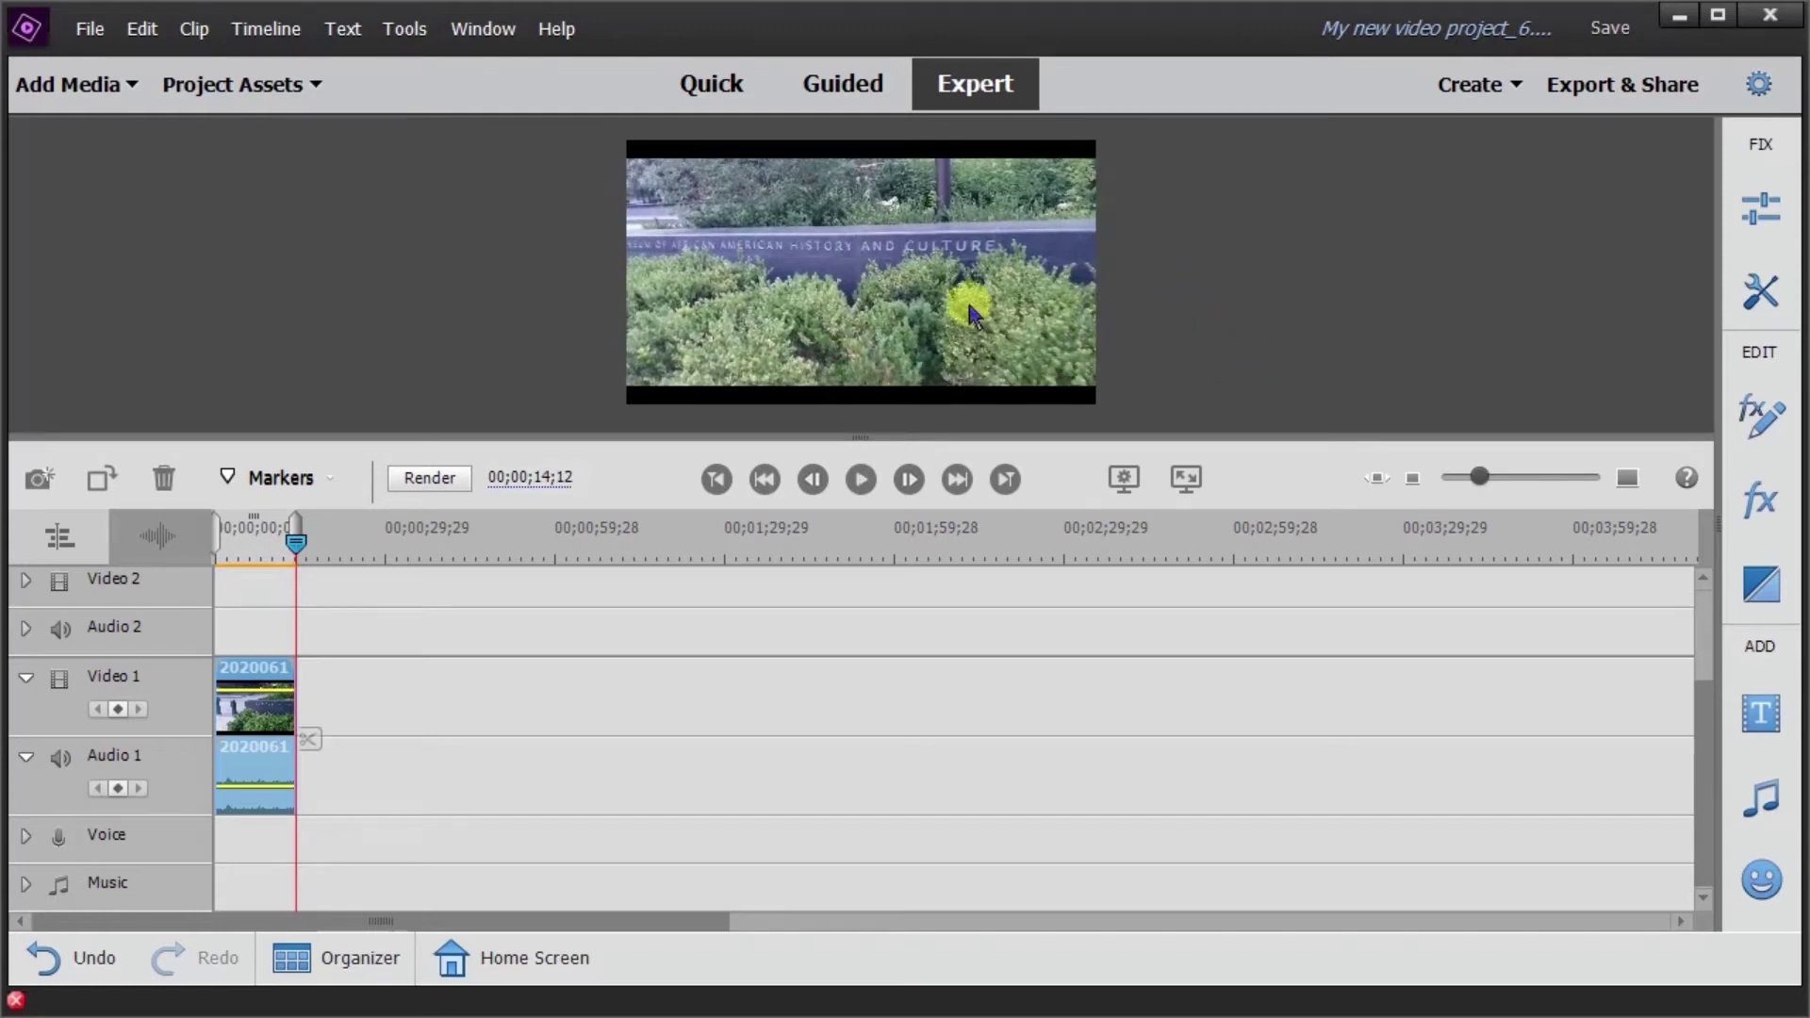
pyautogui.click(1757, 208)
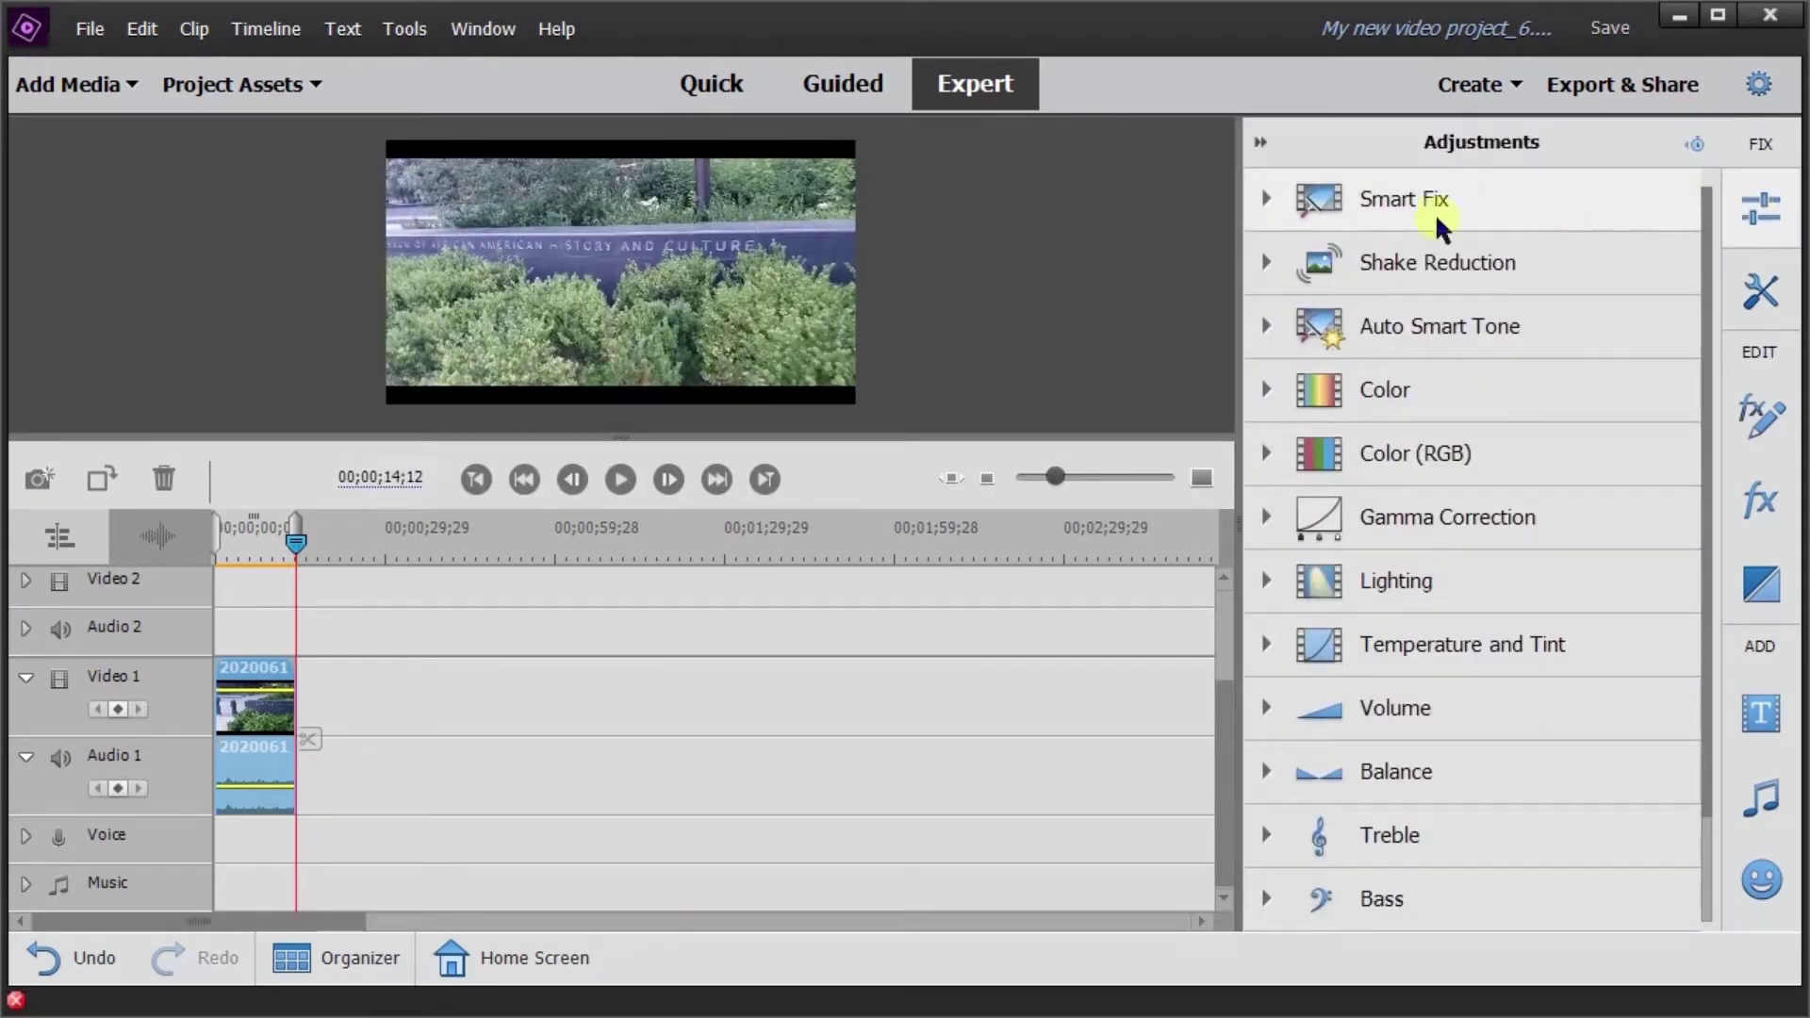
# - Try Detailed Shake Reduction, then delete it from Applied Effects after the dimensions warning
pyautogui.click(1565, 262)
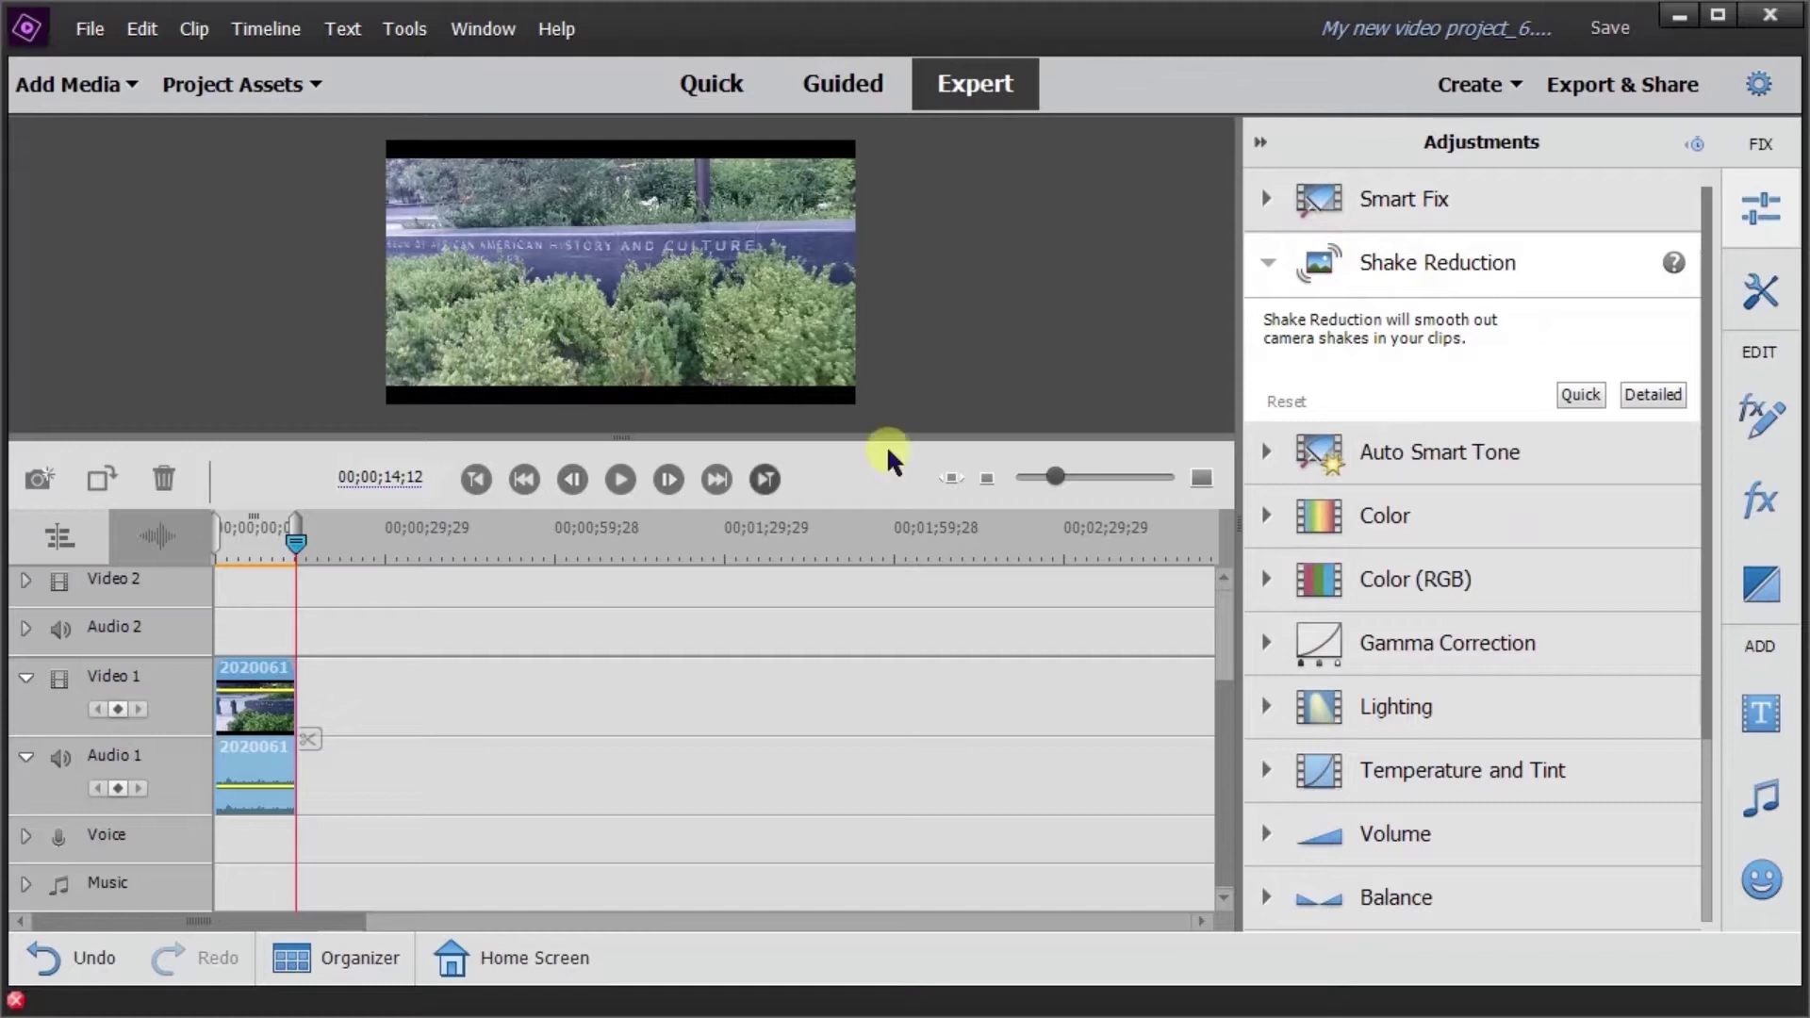
pyautogui.click(1631, 396)
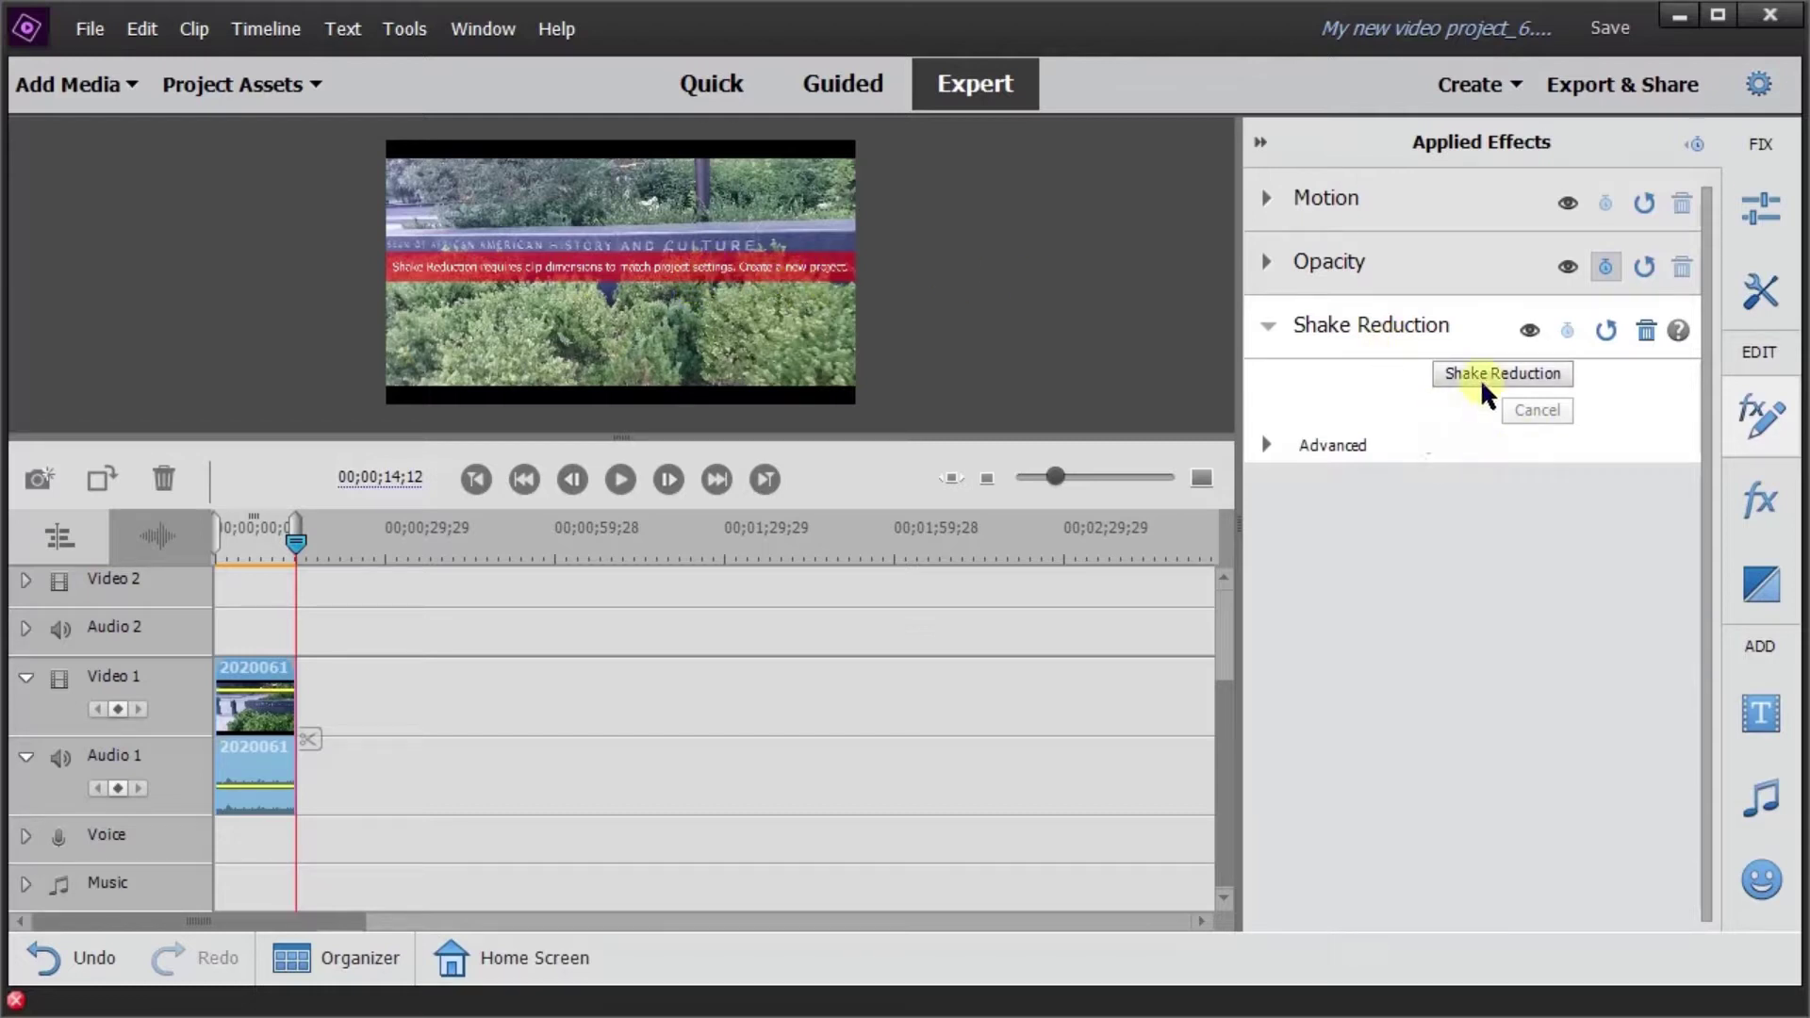
pyautogui.click(1645, 329)
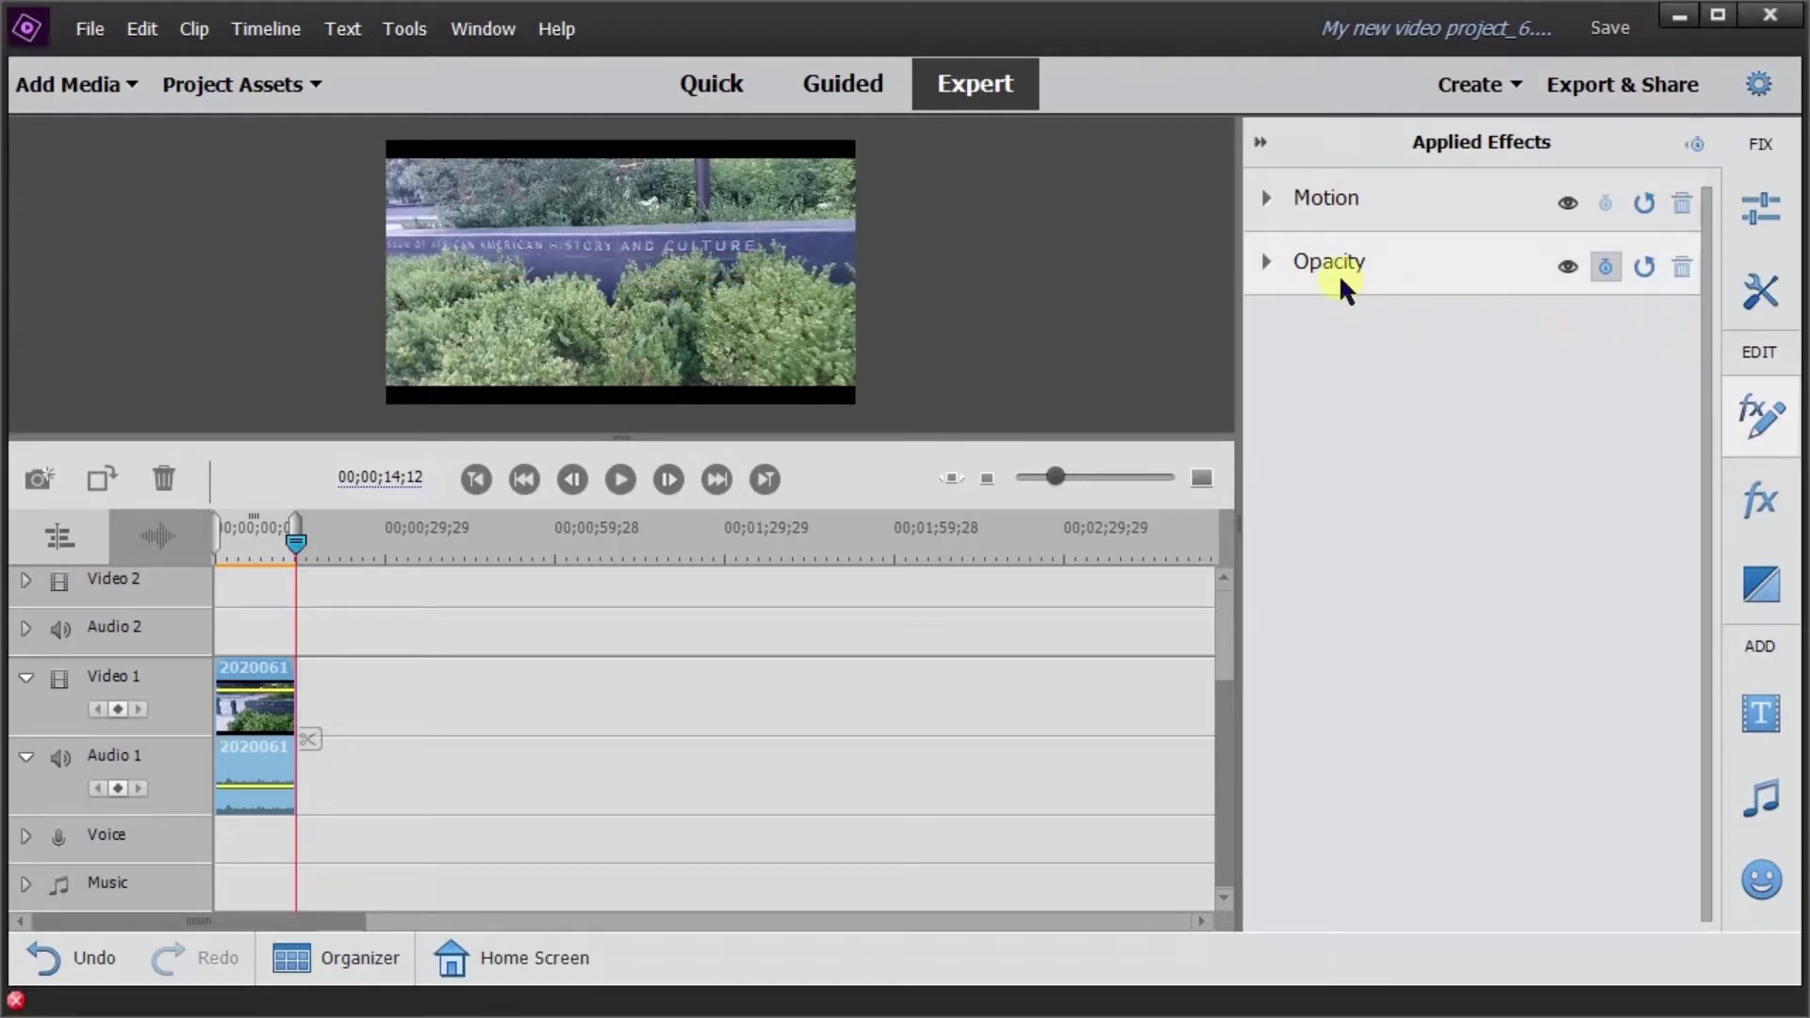
# - Export a 1920x1080 Mobile MP4 named 'Shake Reduction' at highest quality
pyautogui.click(1623, 101)
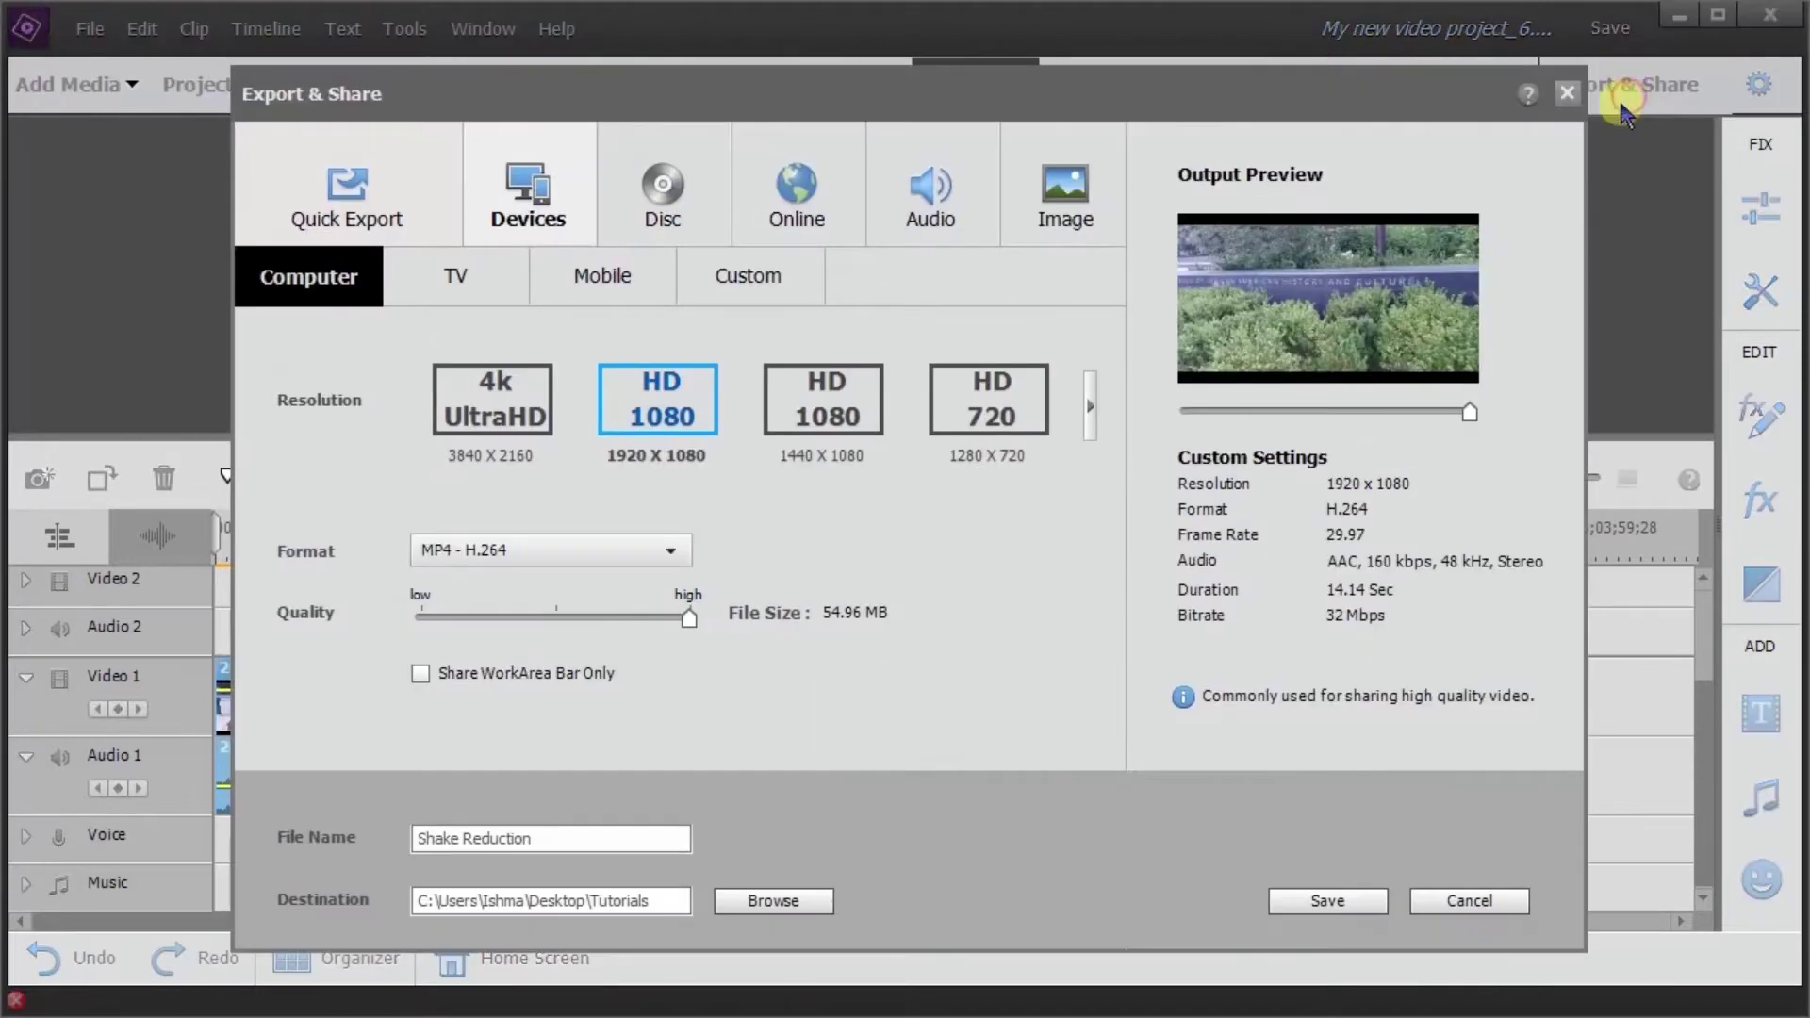
pyautogui.click(572, 262)
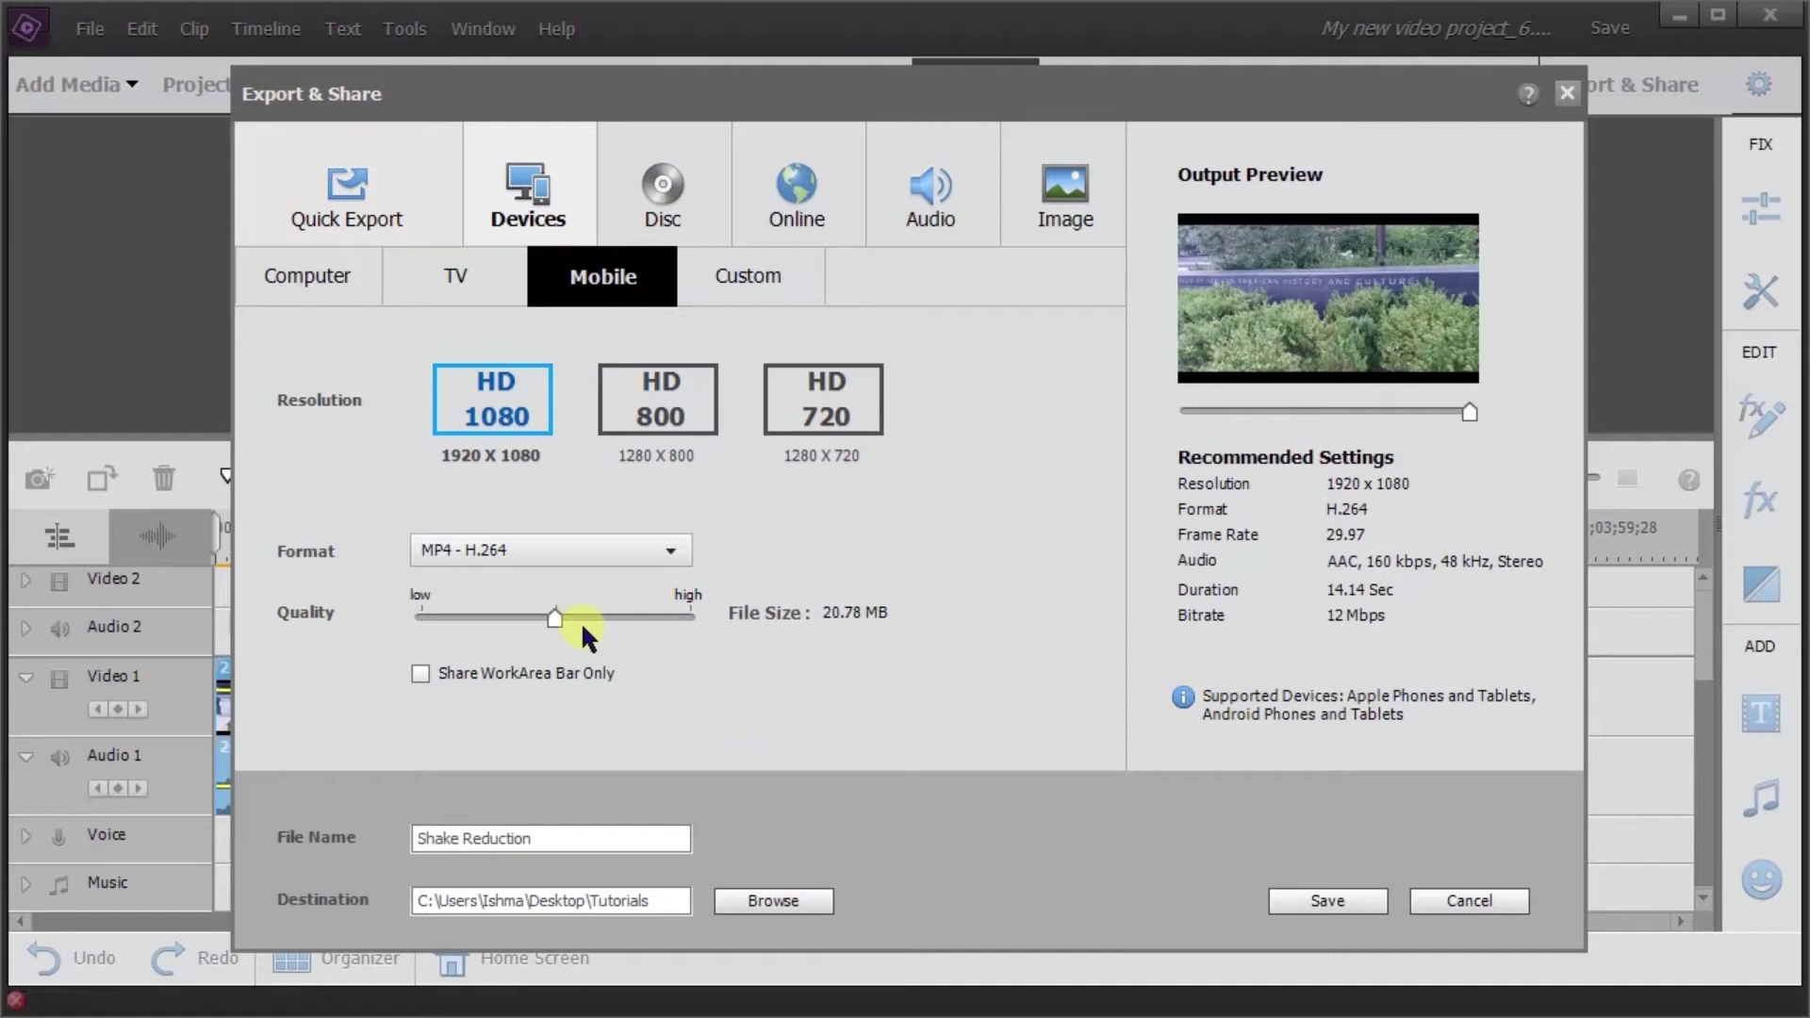
pyautogui.moveTo(561, 617); pyautogui.dragTo(822, 626)
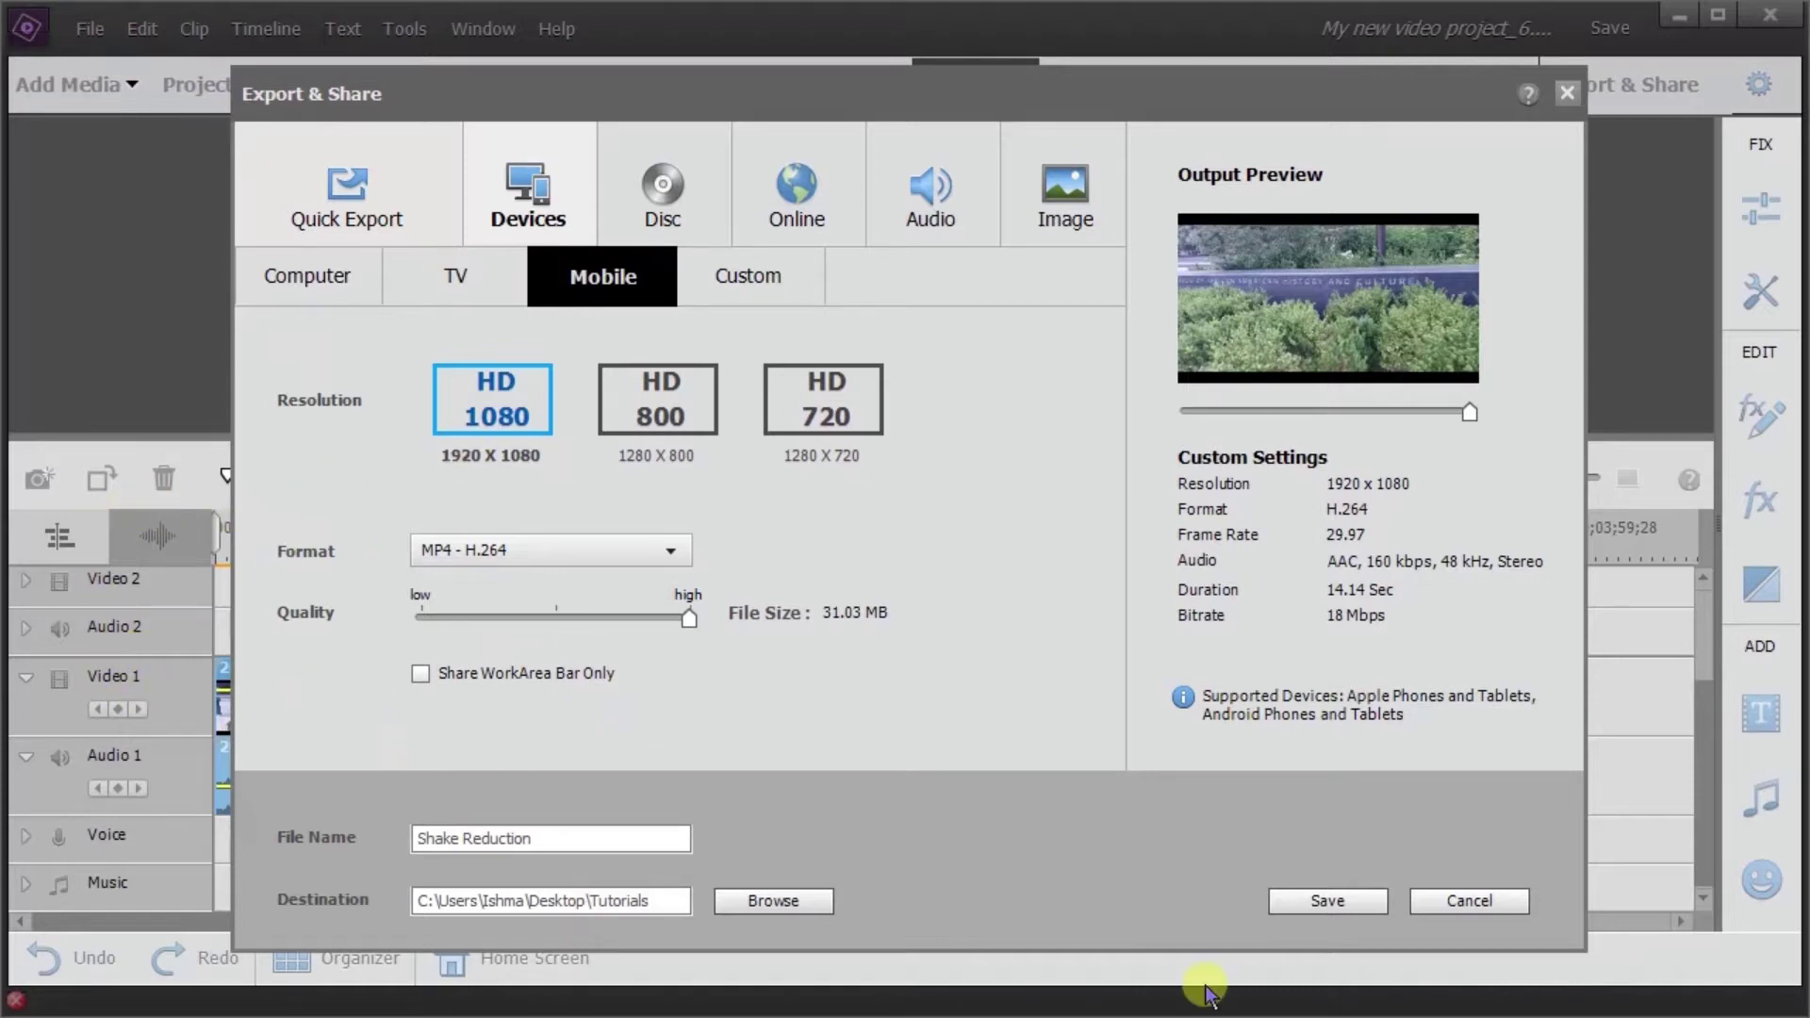
pyautogui.click(1352, 900)
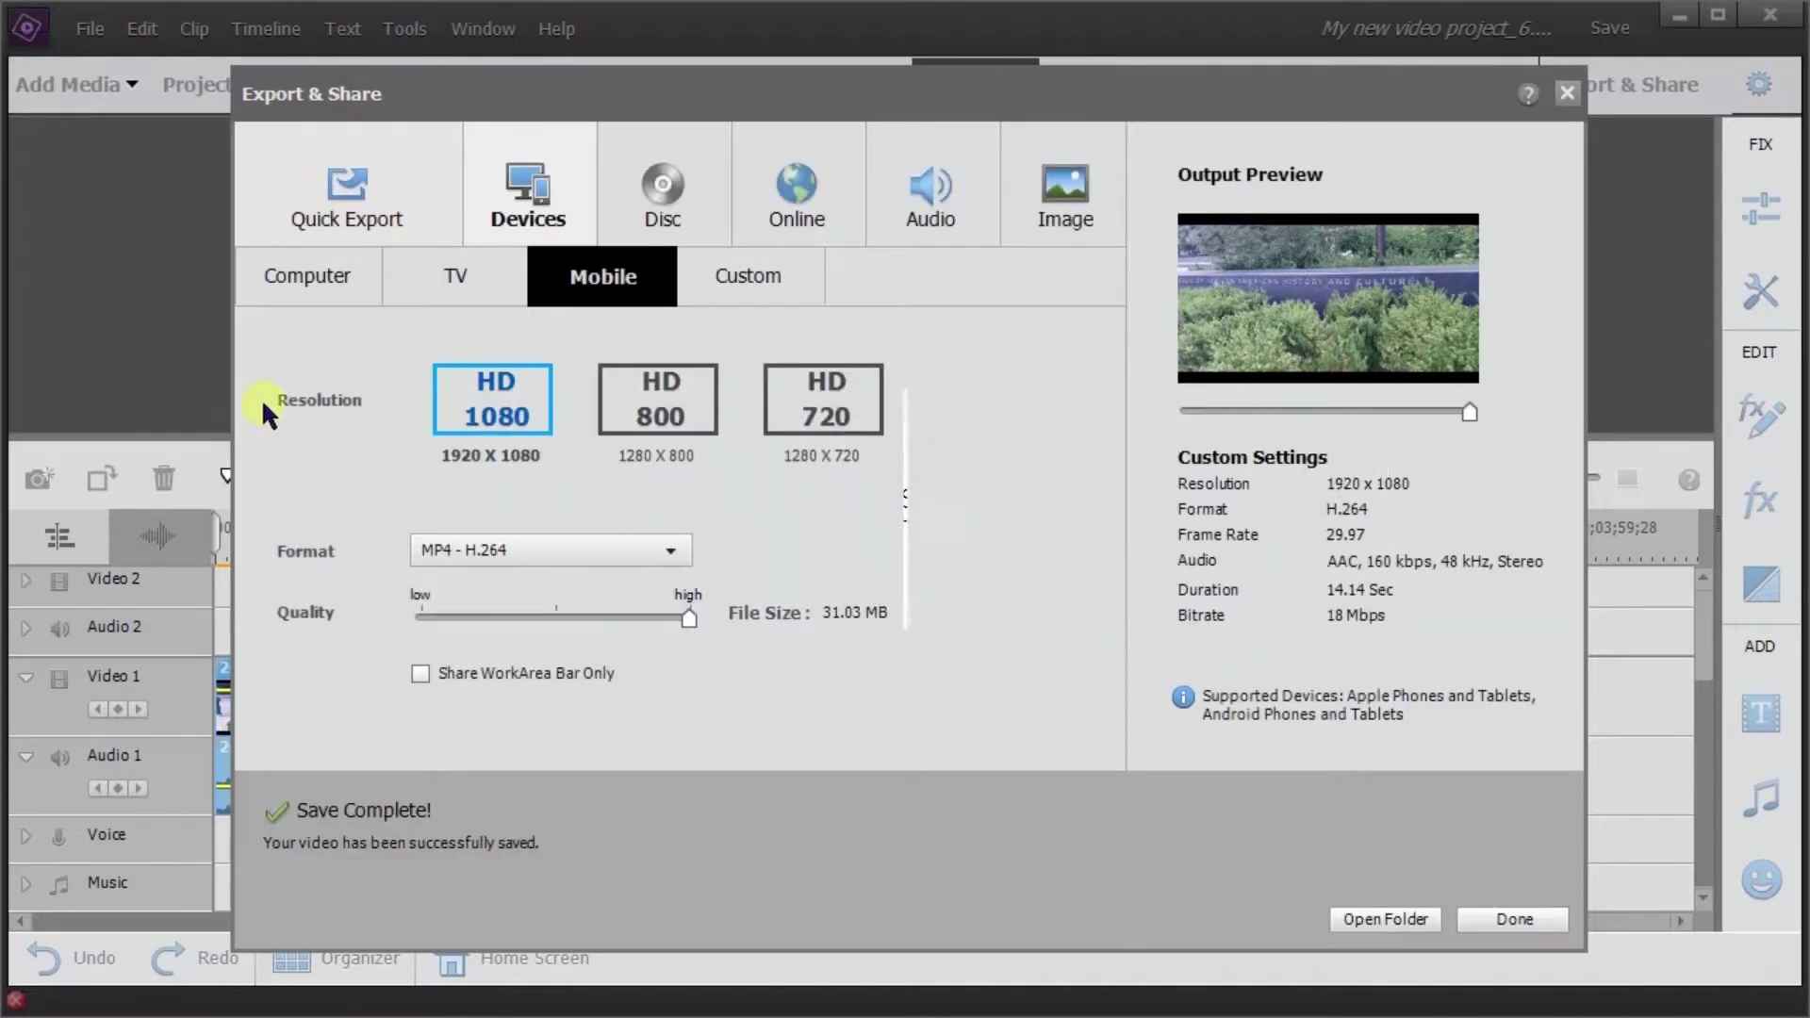
pyautogui.click(1485, 911)
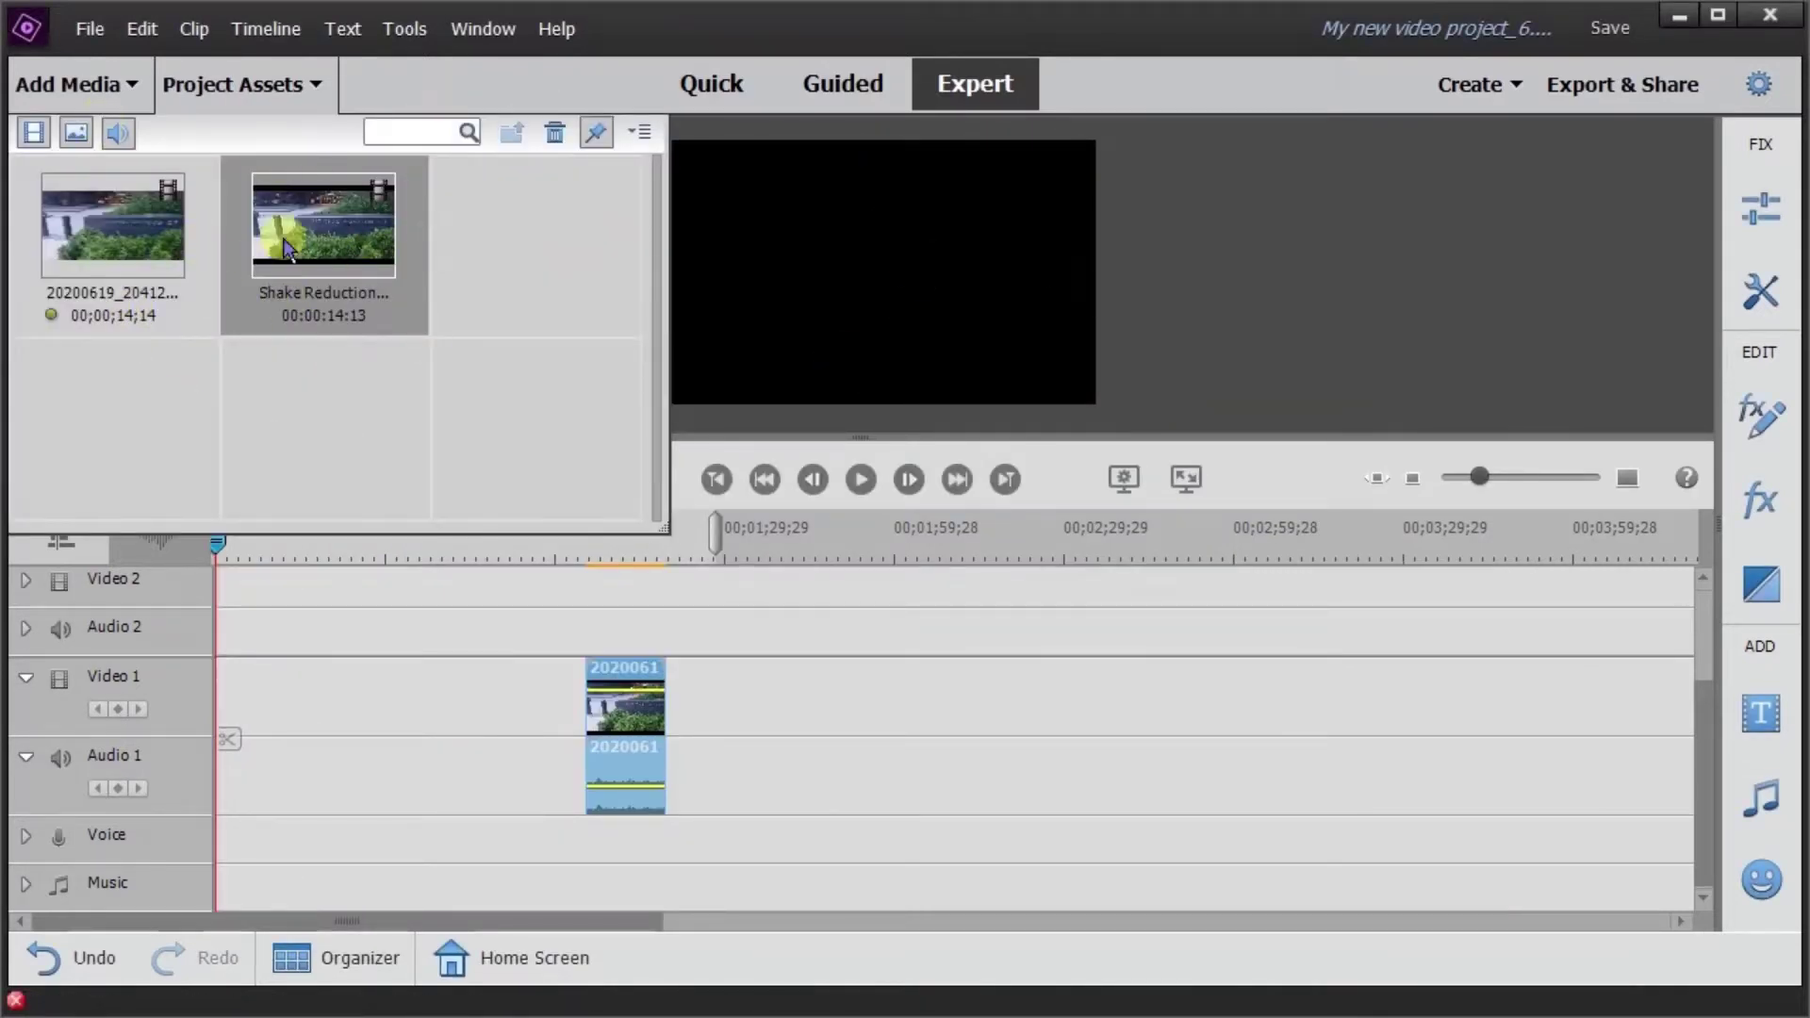
# - Drag the Shake Reduction clip to the start of Video 1, then close Project Assets
pyautogui.moveTo(323, 242); pyautogui.dragTo(218, 743)
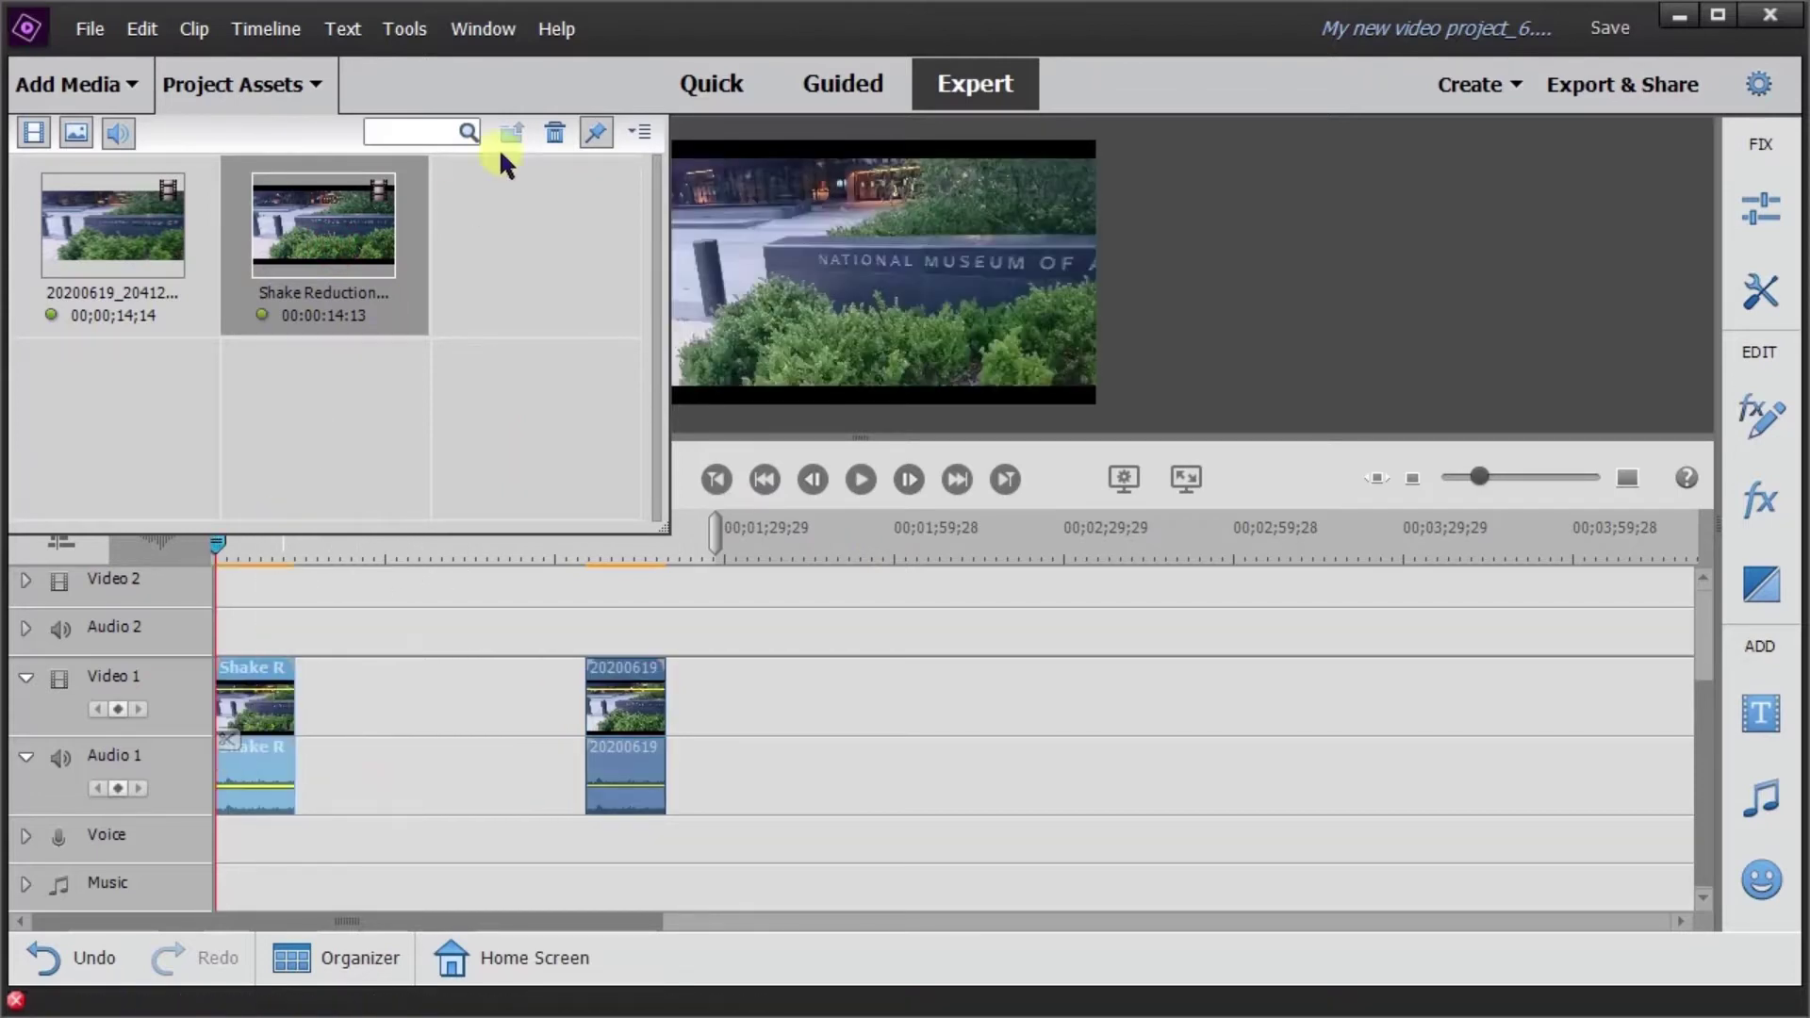
pyautogui.click(321, 86)
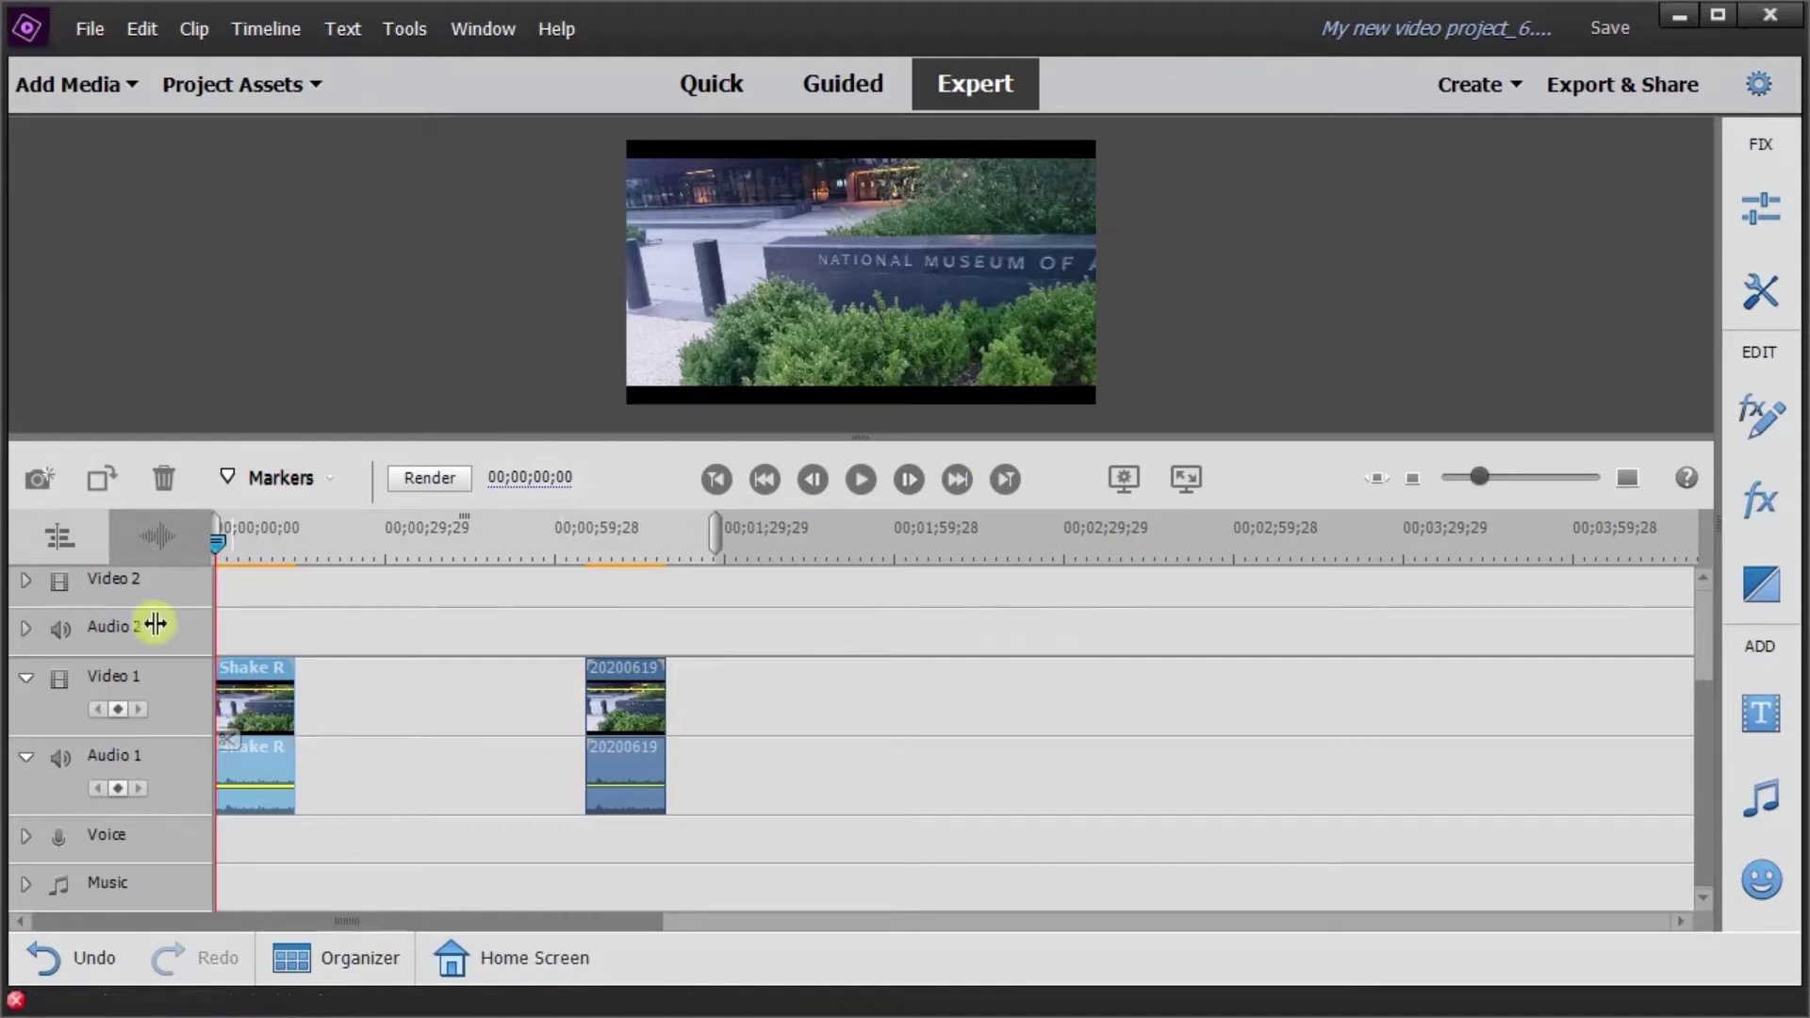
# - Run Detailed Shake Reduction on the exported clip across all 433 frames
pyautogui.click(1755, 226)
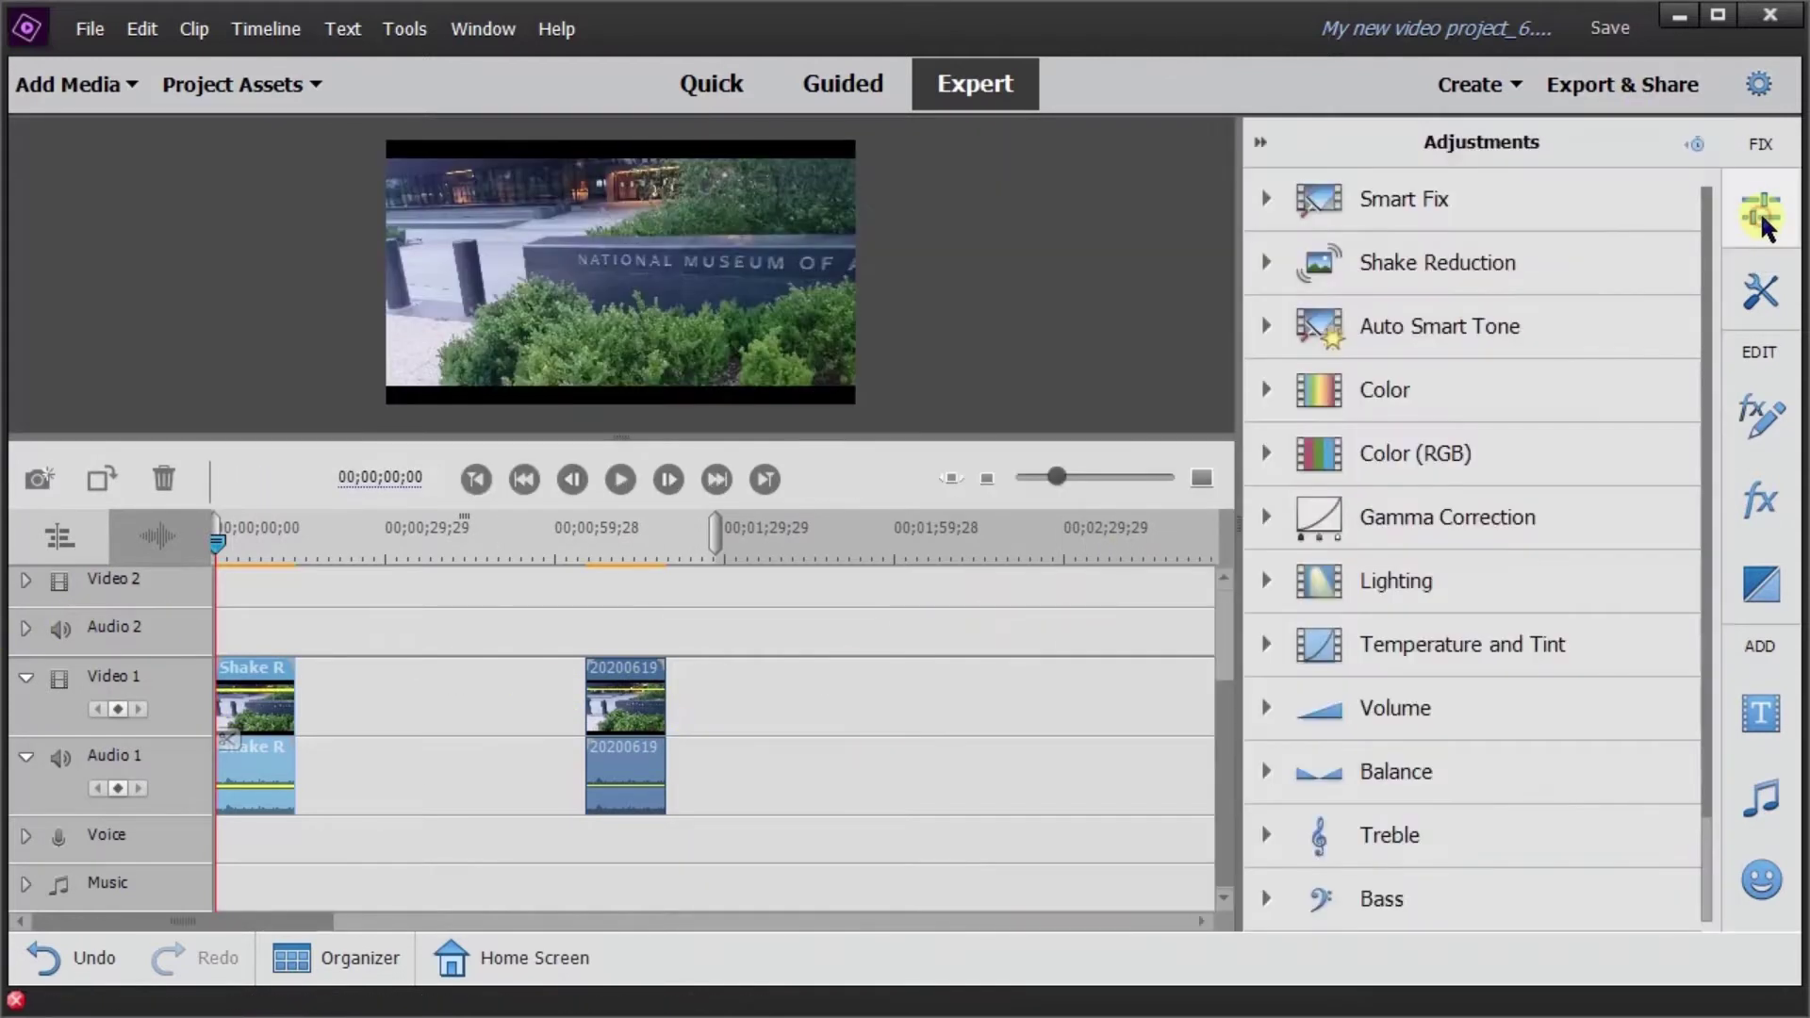
pyautogui.click(1534, 262)
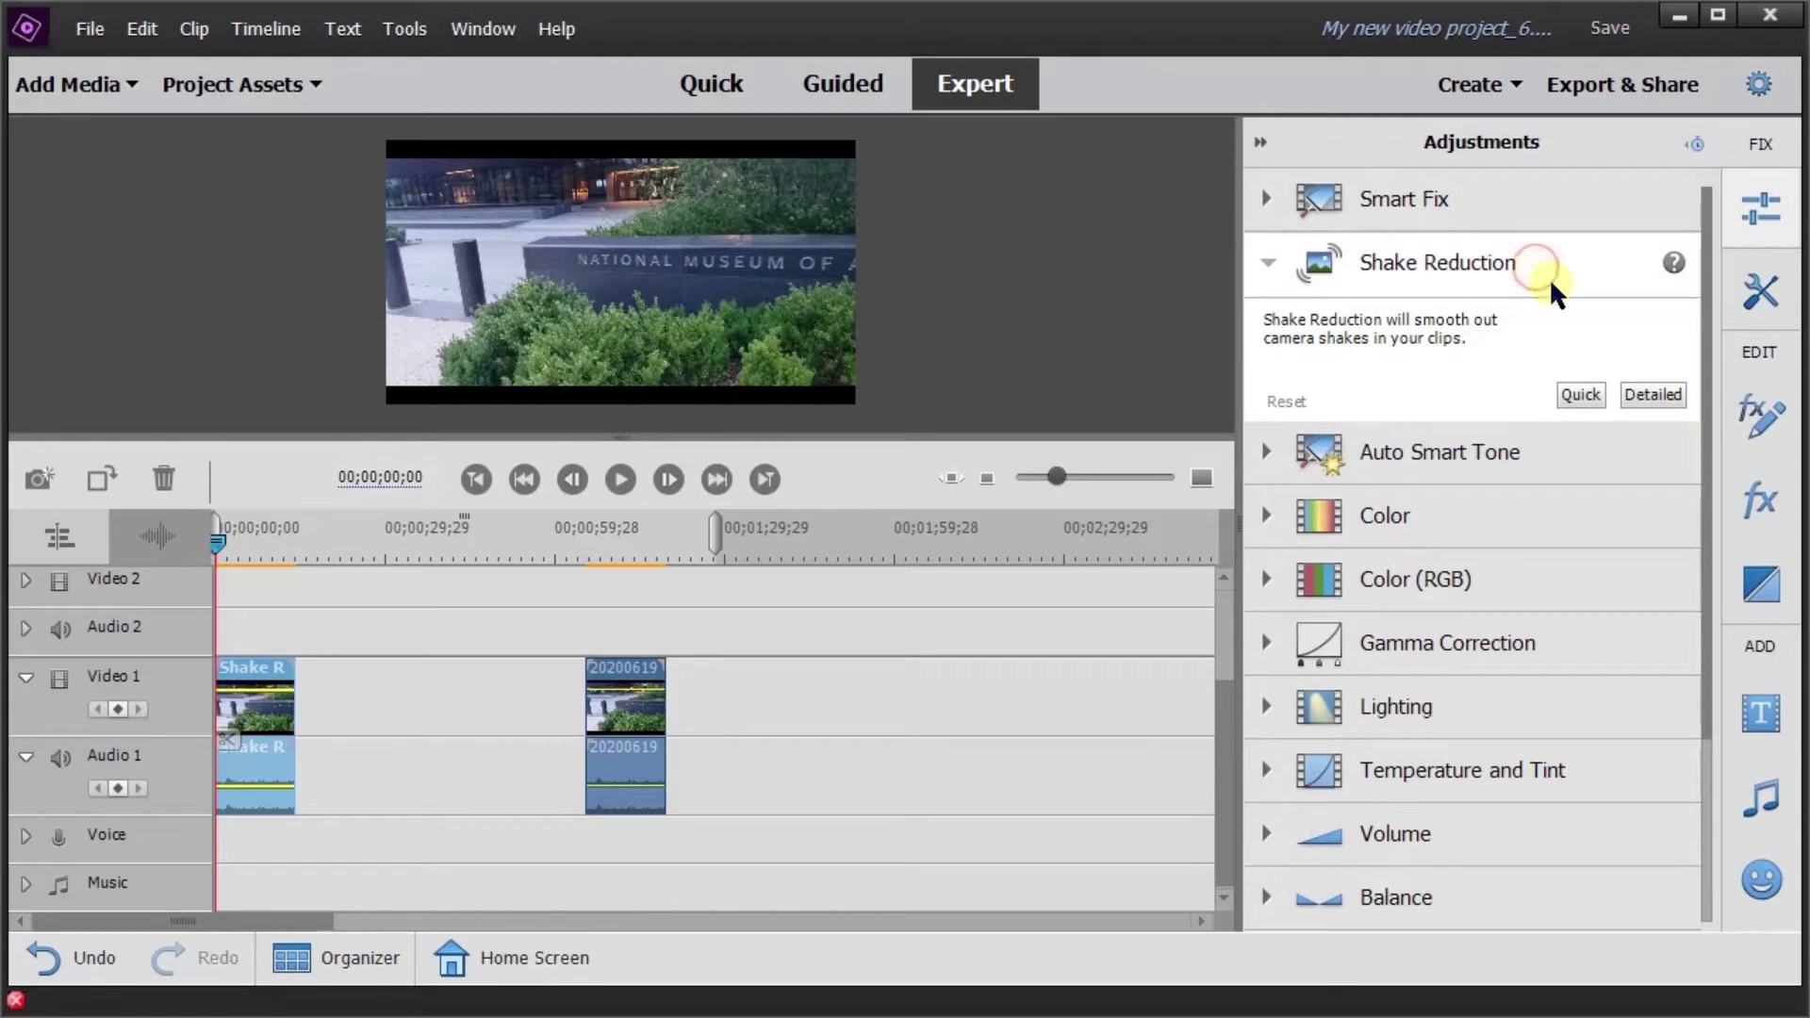
pyautogui.click(1648, 392)
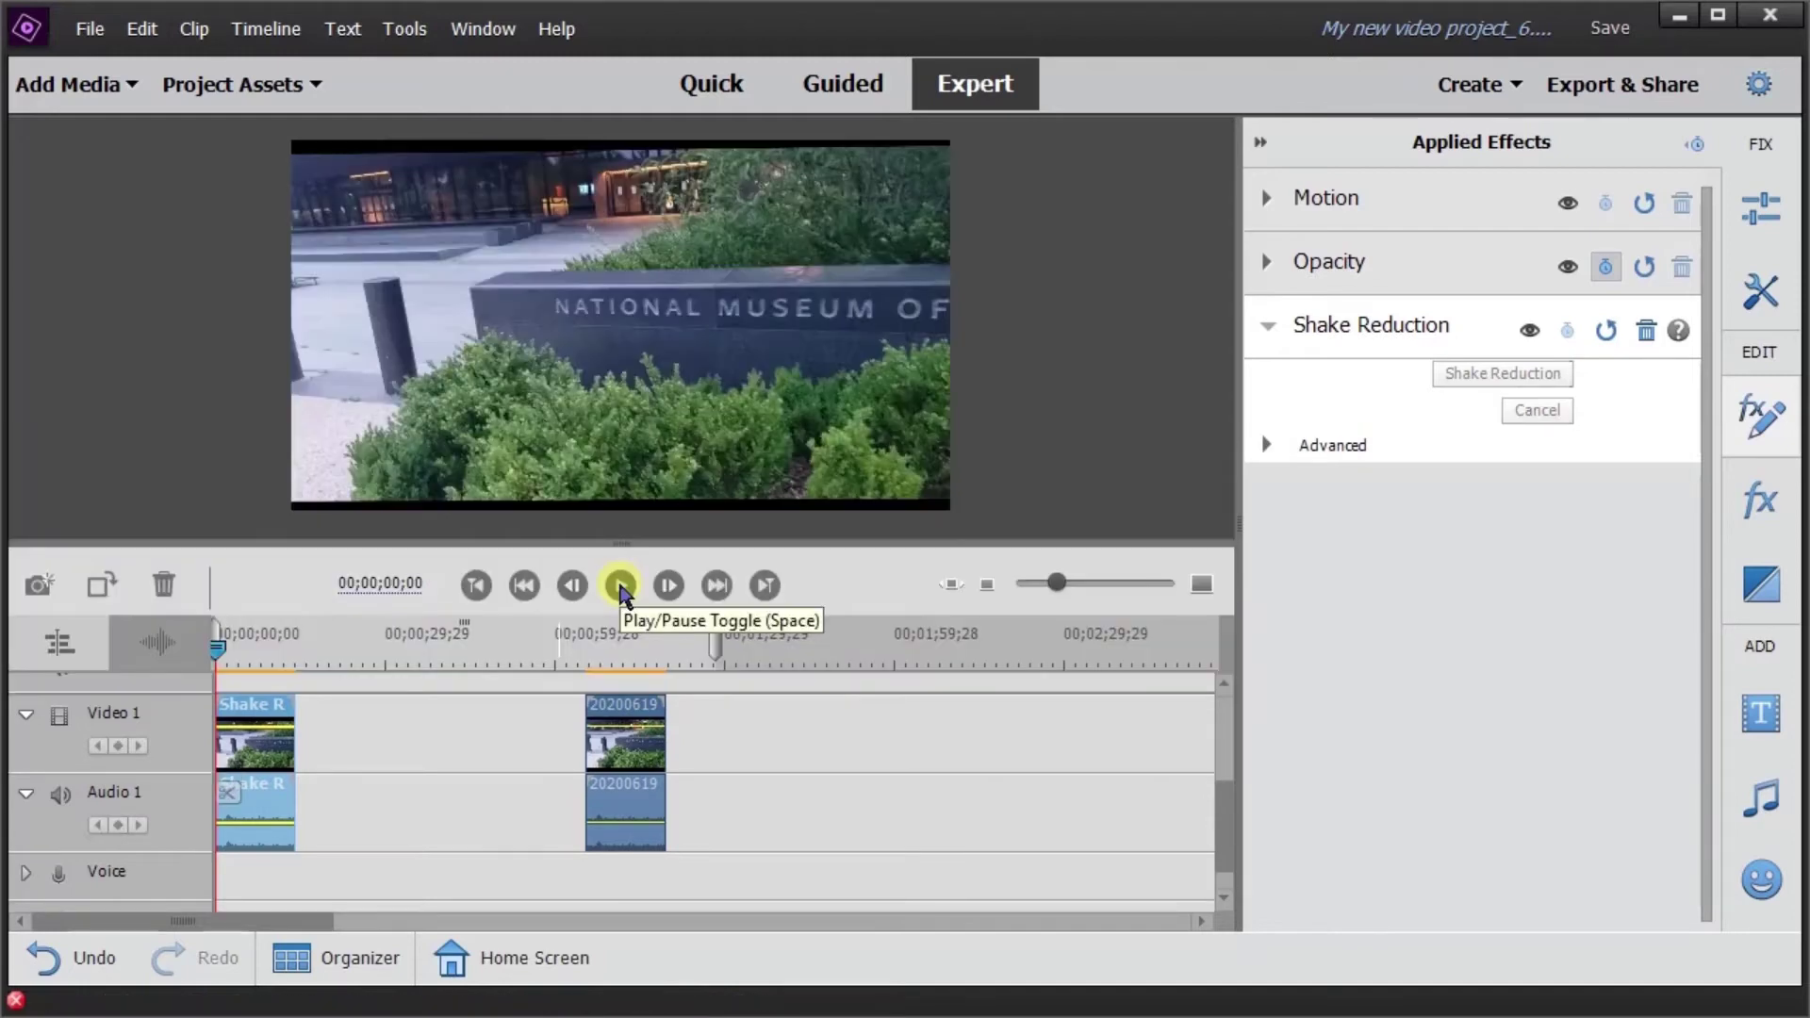
# - Replay the stabilized clip from about 00;00;03;29, then expand its Motion settings
pyautogui.click(620, 588)
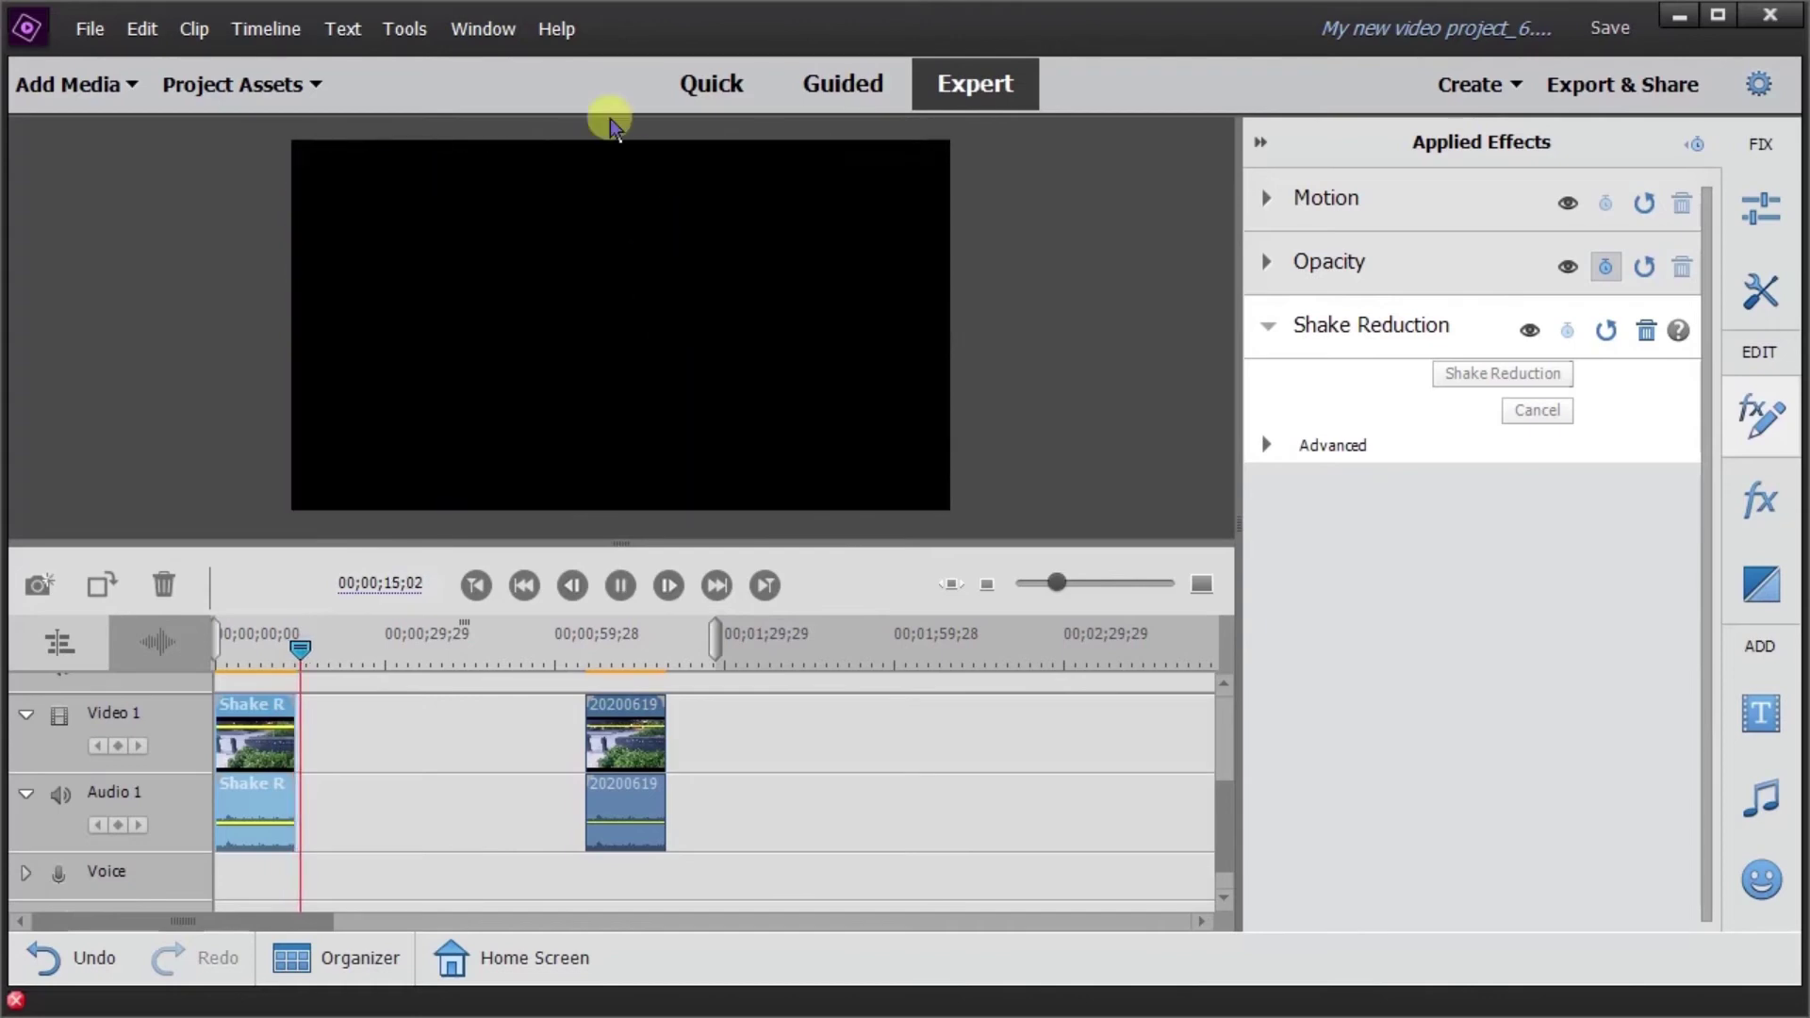
pyautogui.moveTo(302, 645); pyautogui.dragTo(236, 666)
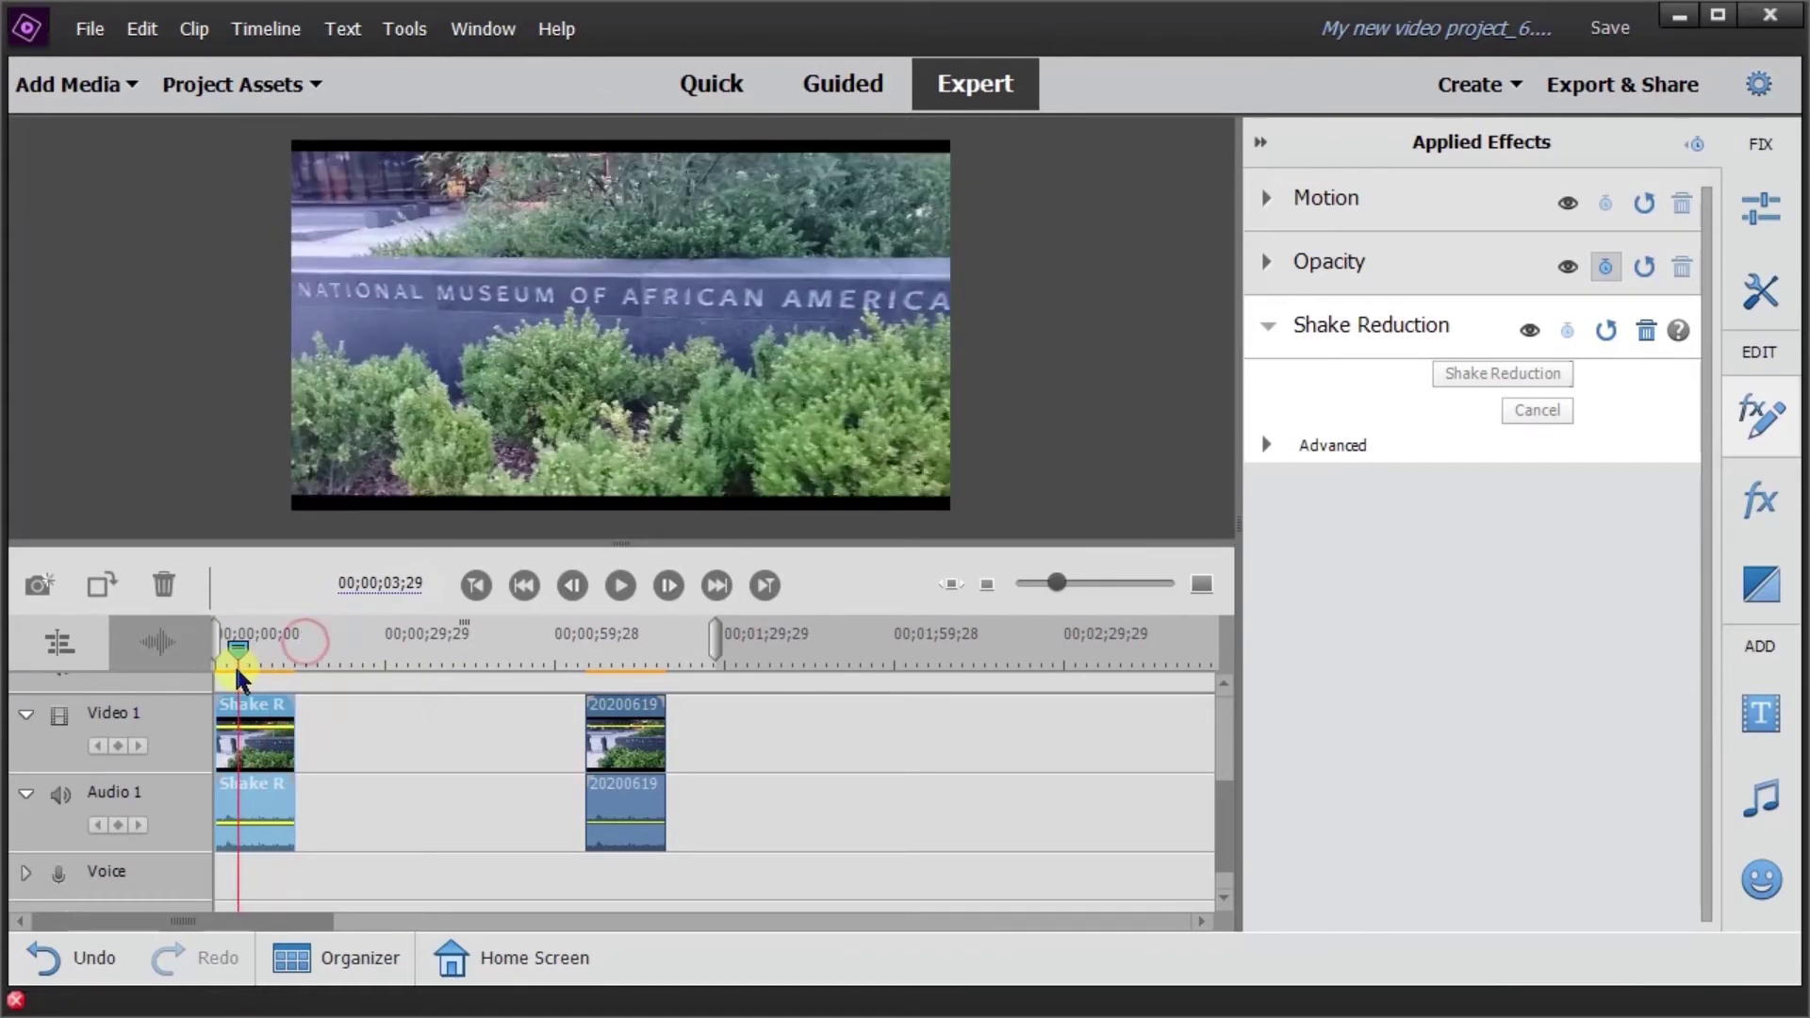
pyautogui.click(618, 588)
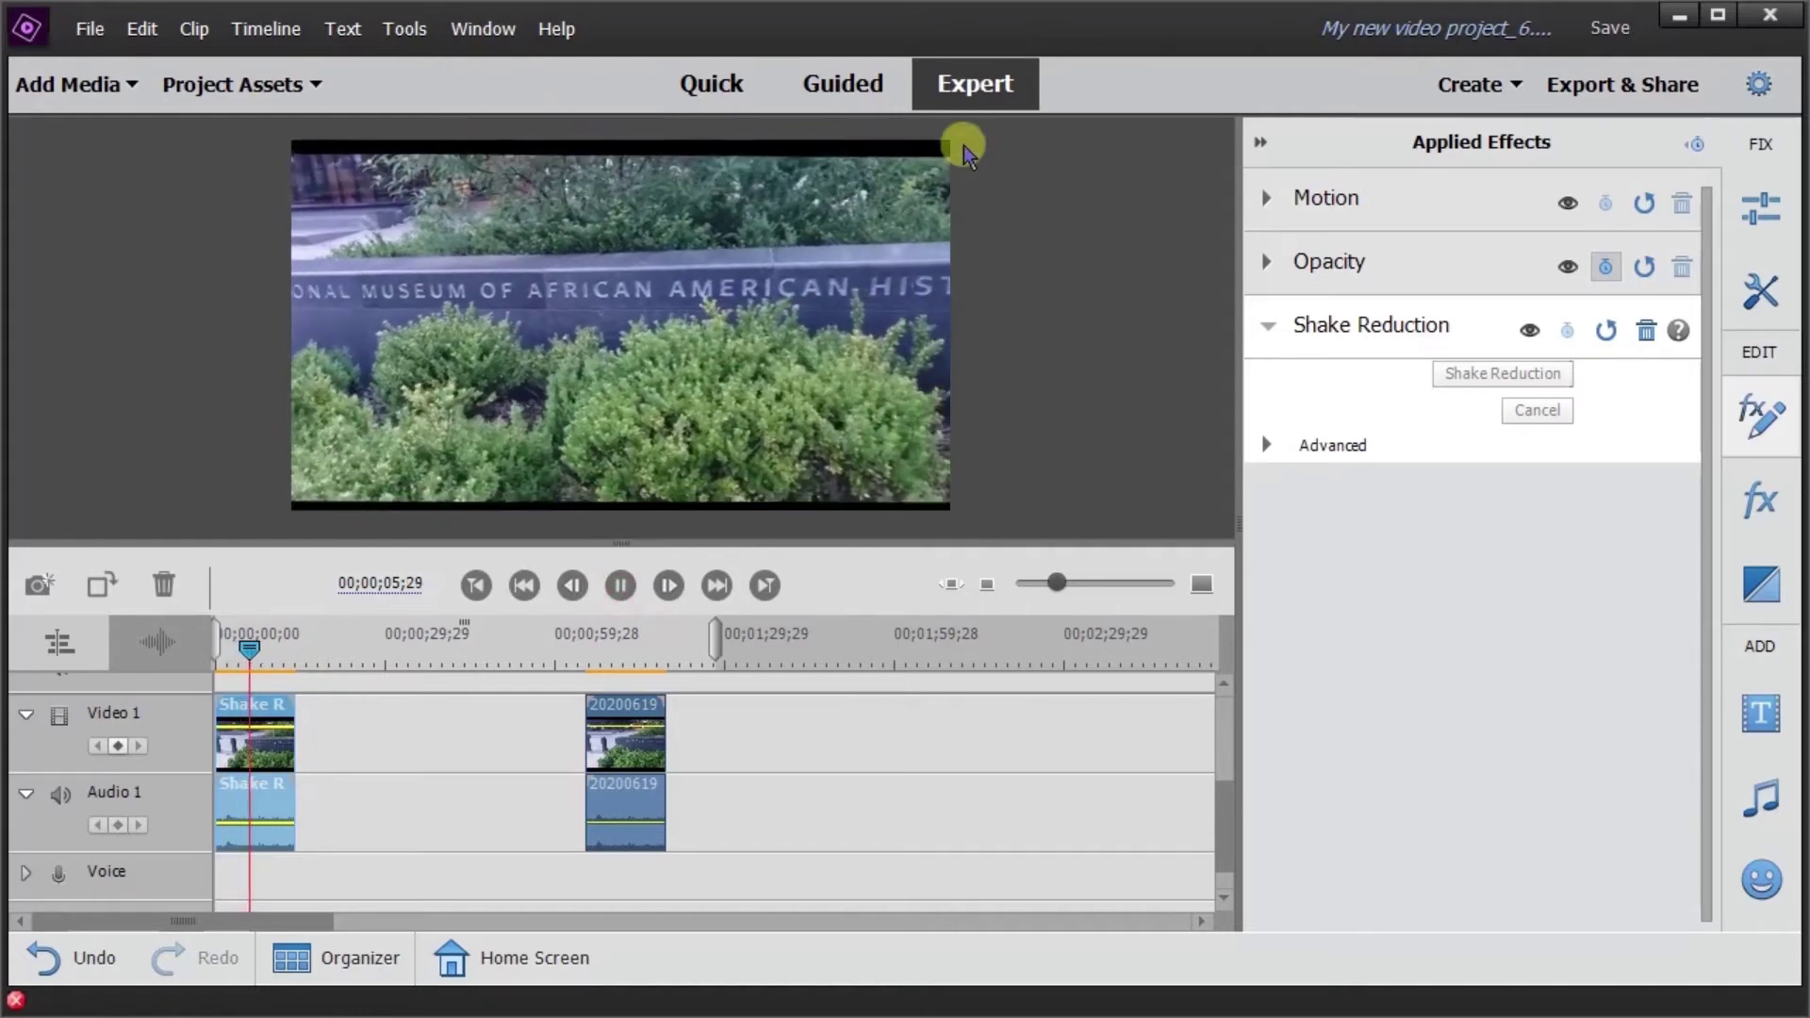
pyautogui.click(621, 586)
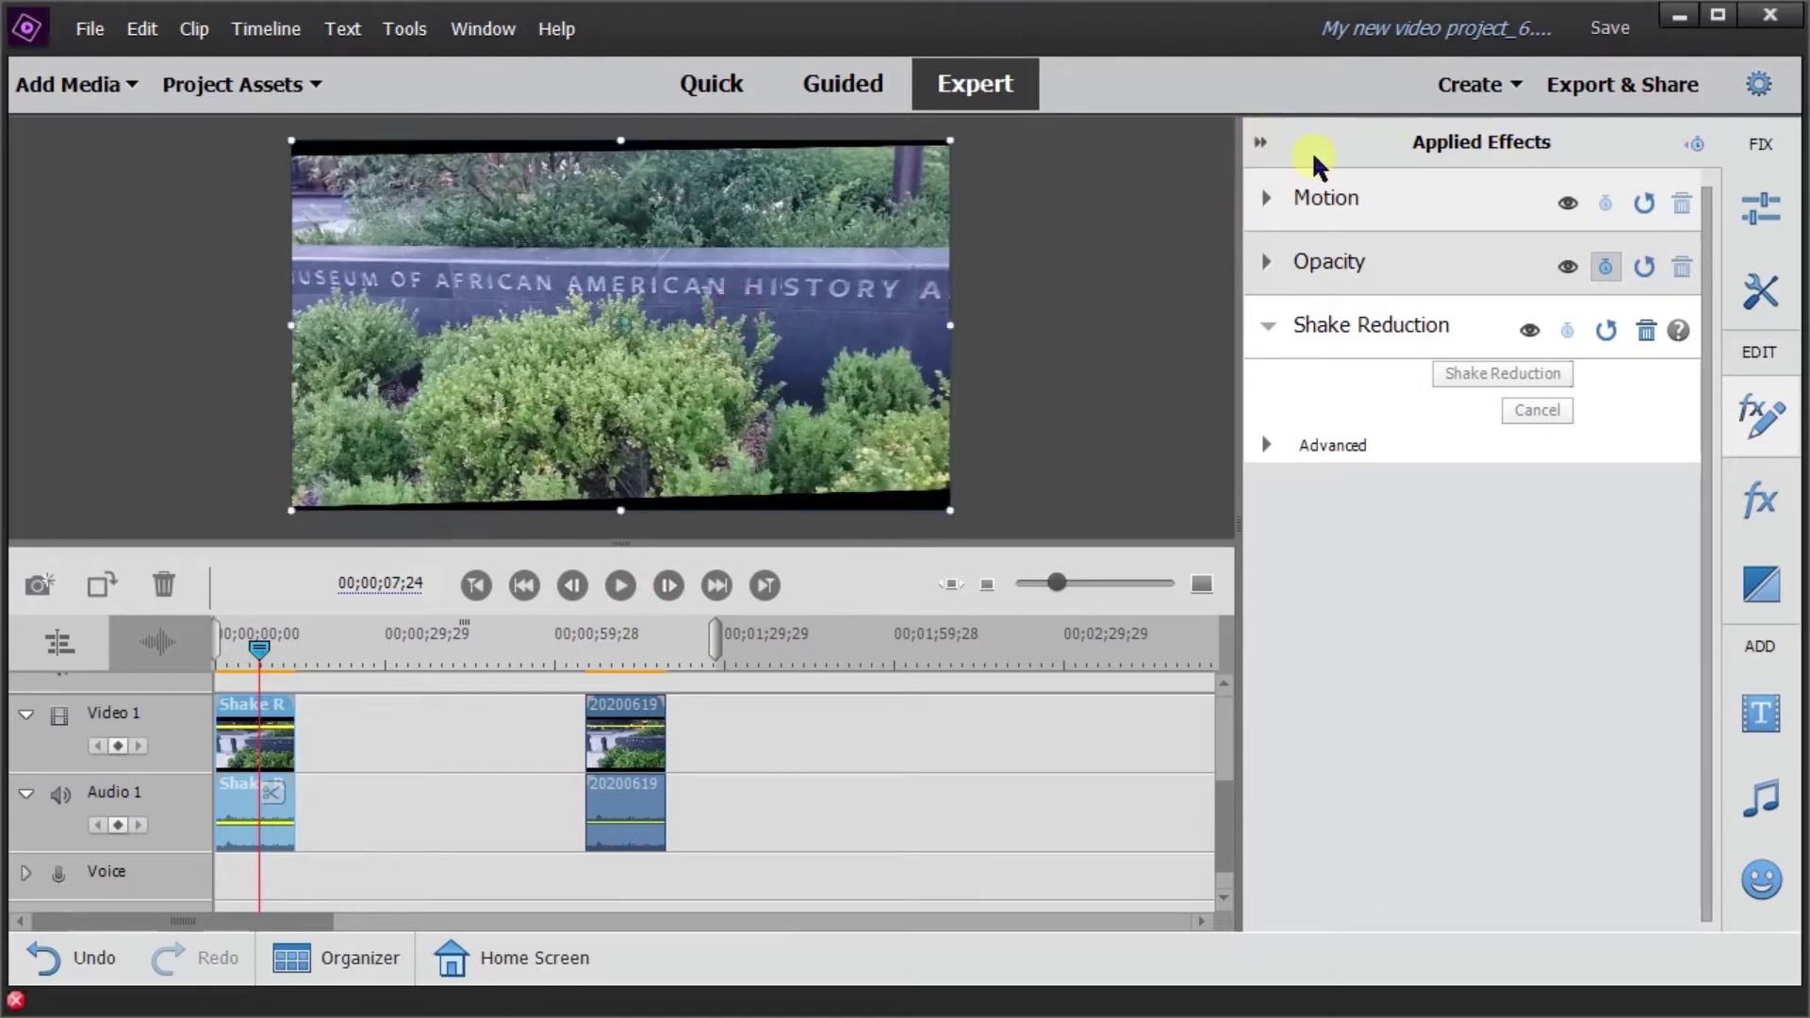
pyautogui.click(1306, 194)
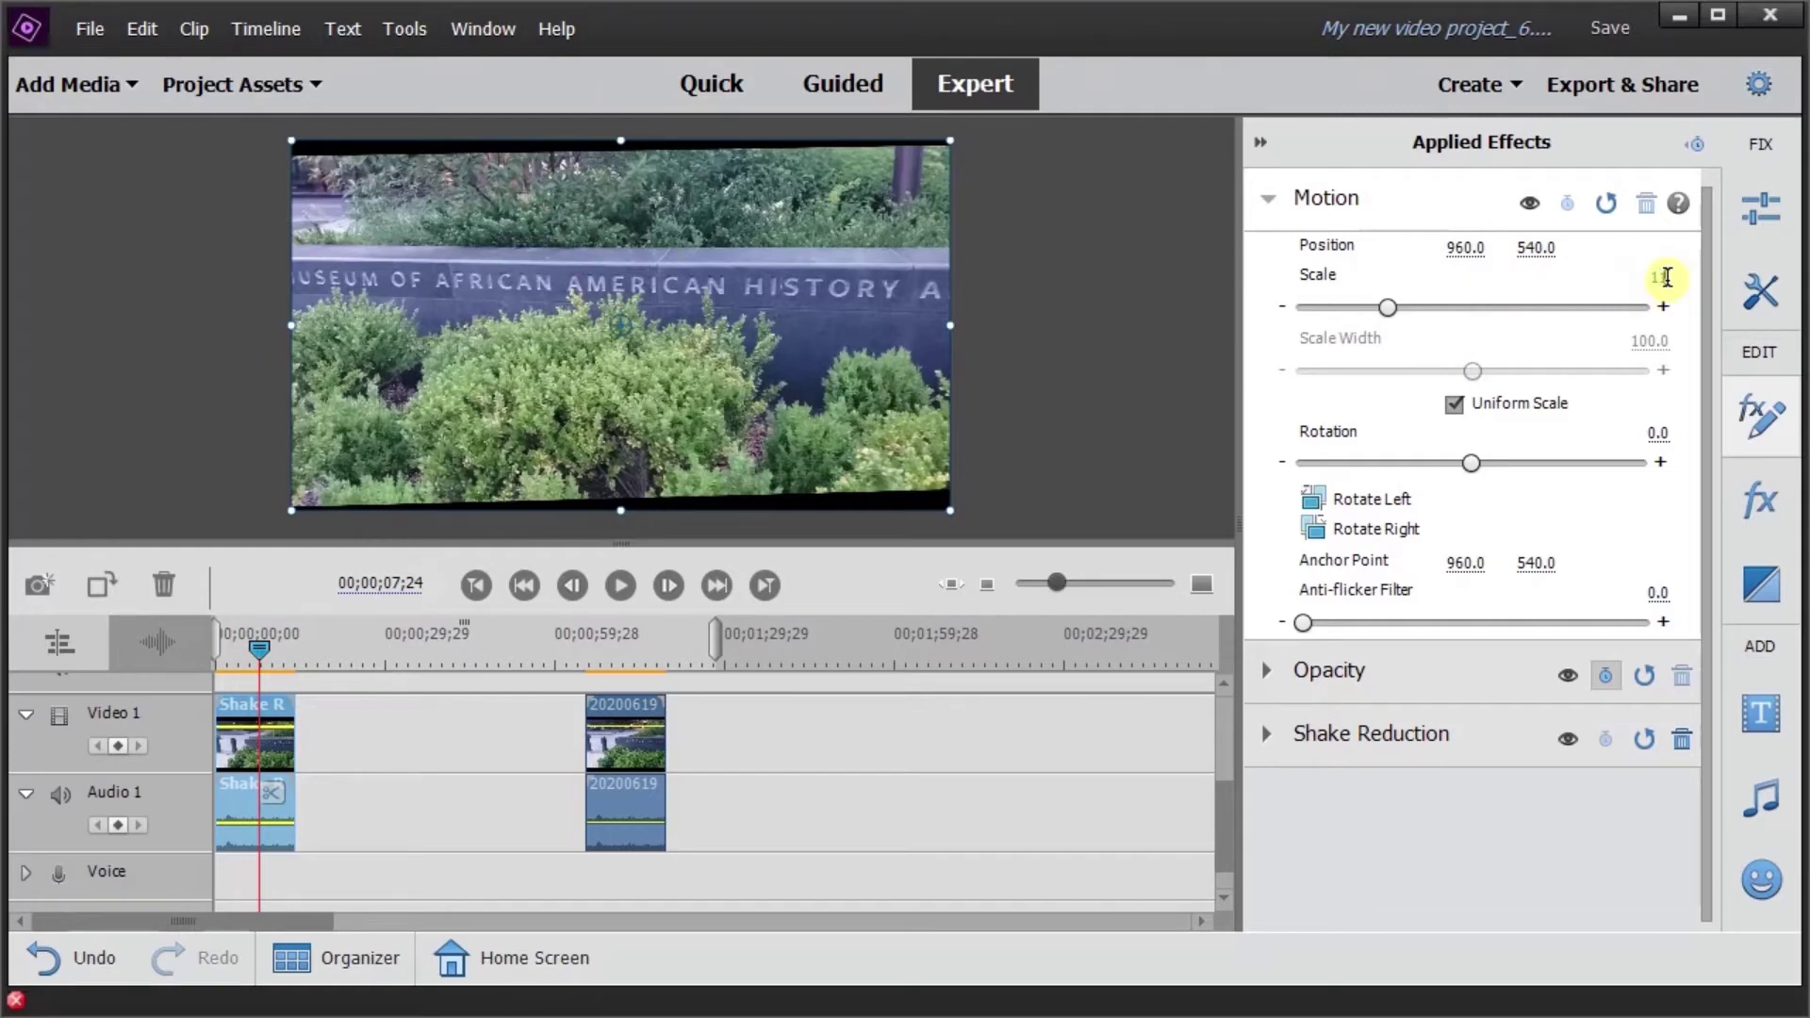
# - Scale the stabilized clip to 115.0 and play it back from the start
pyautogui.moveTo(1666, 276); pyautogui.dragTo(1666, 276)
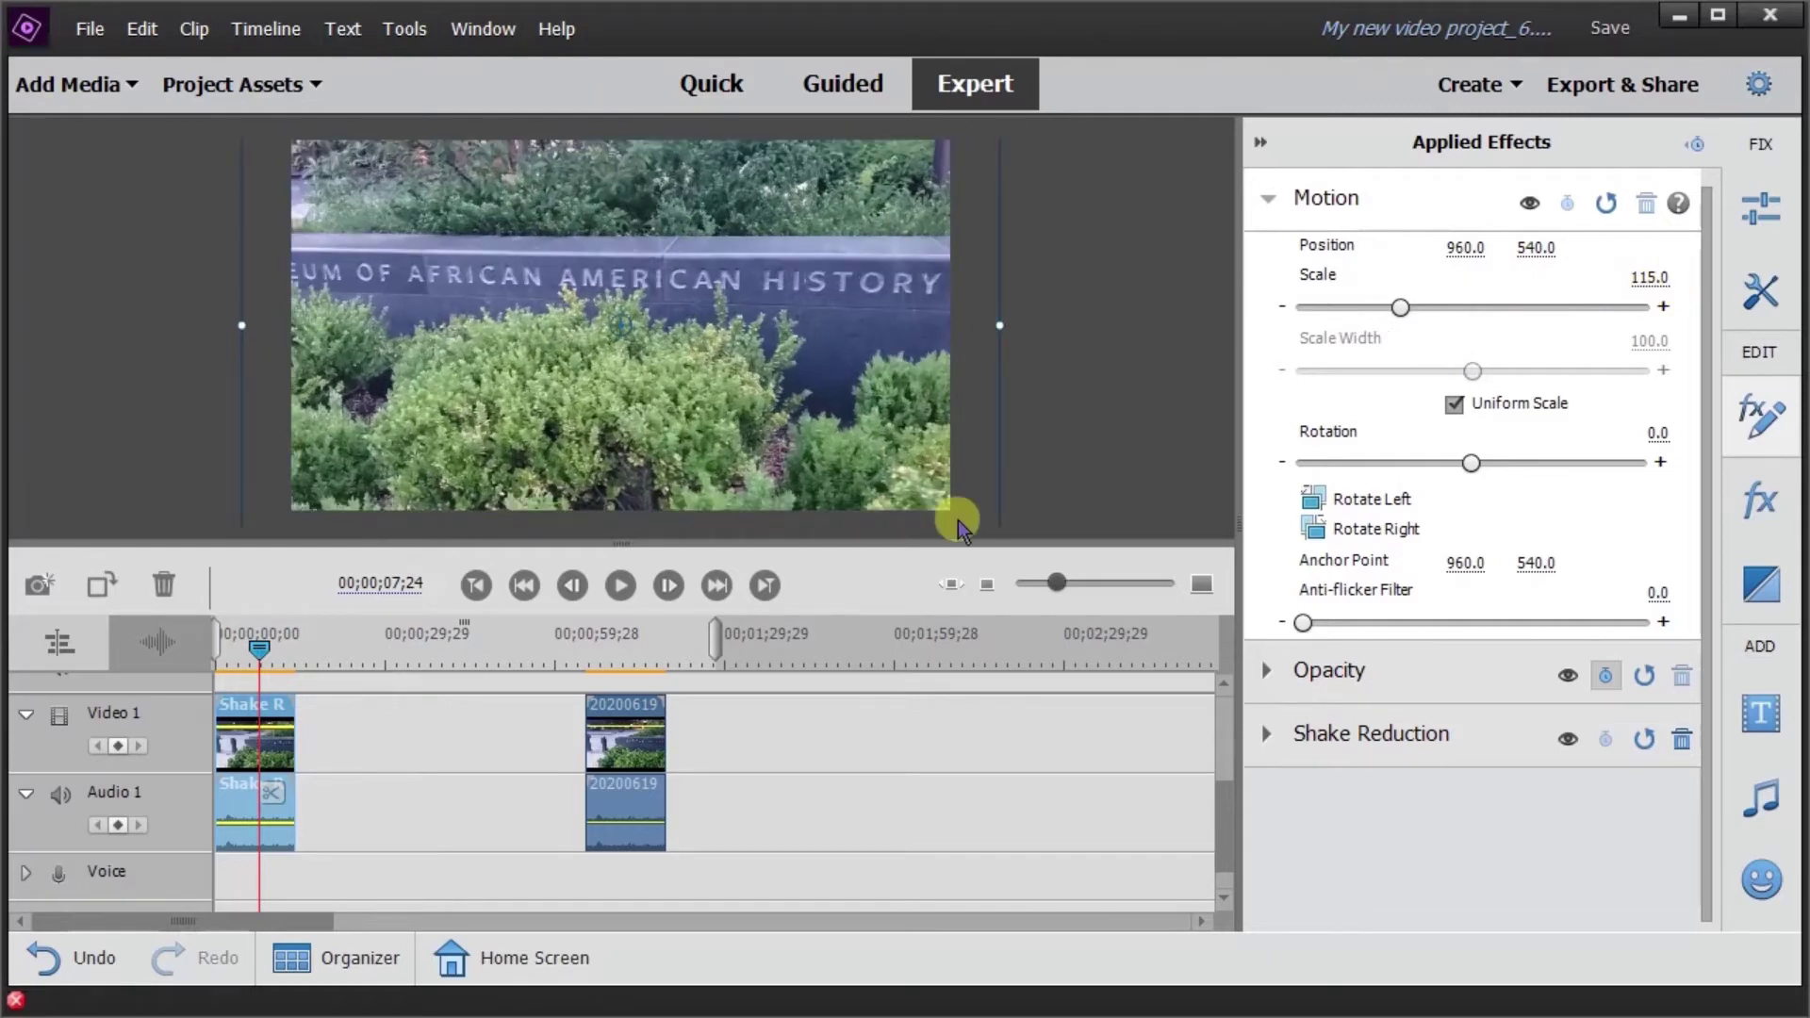
pyautogui.moveTo(254, 649); pyautogui.dragTo(224, 647)
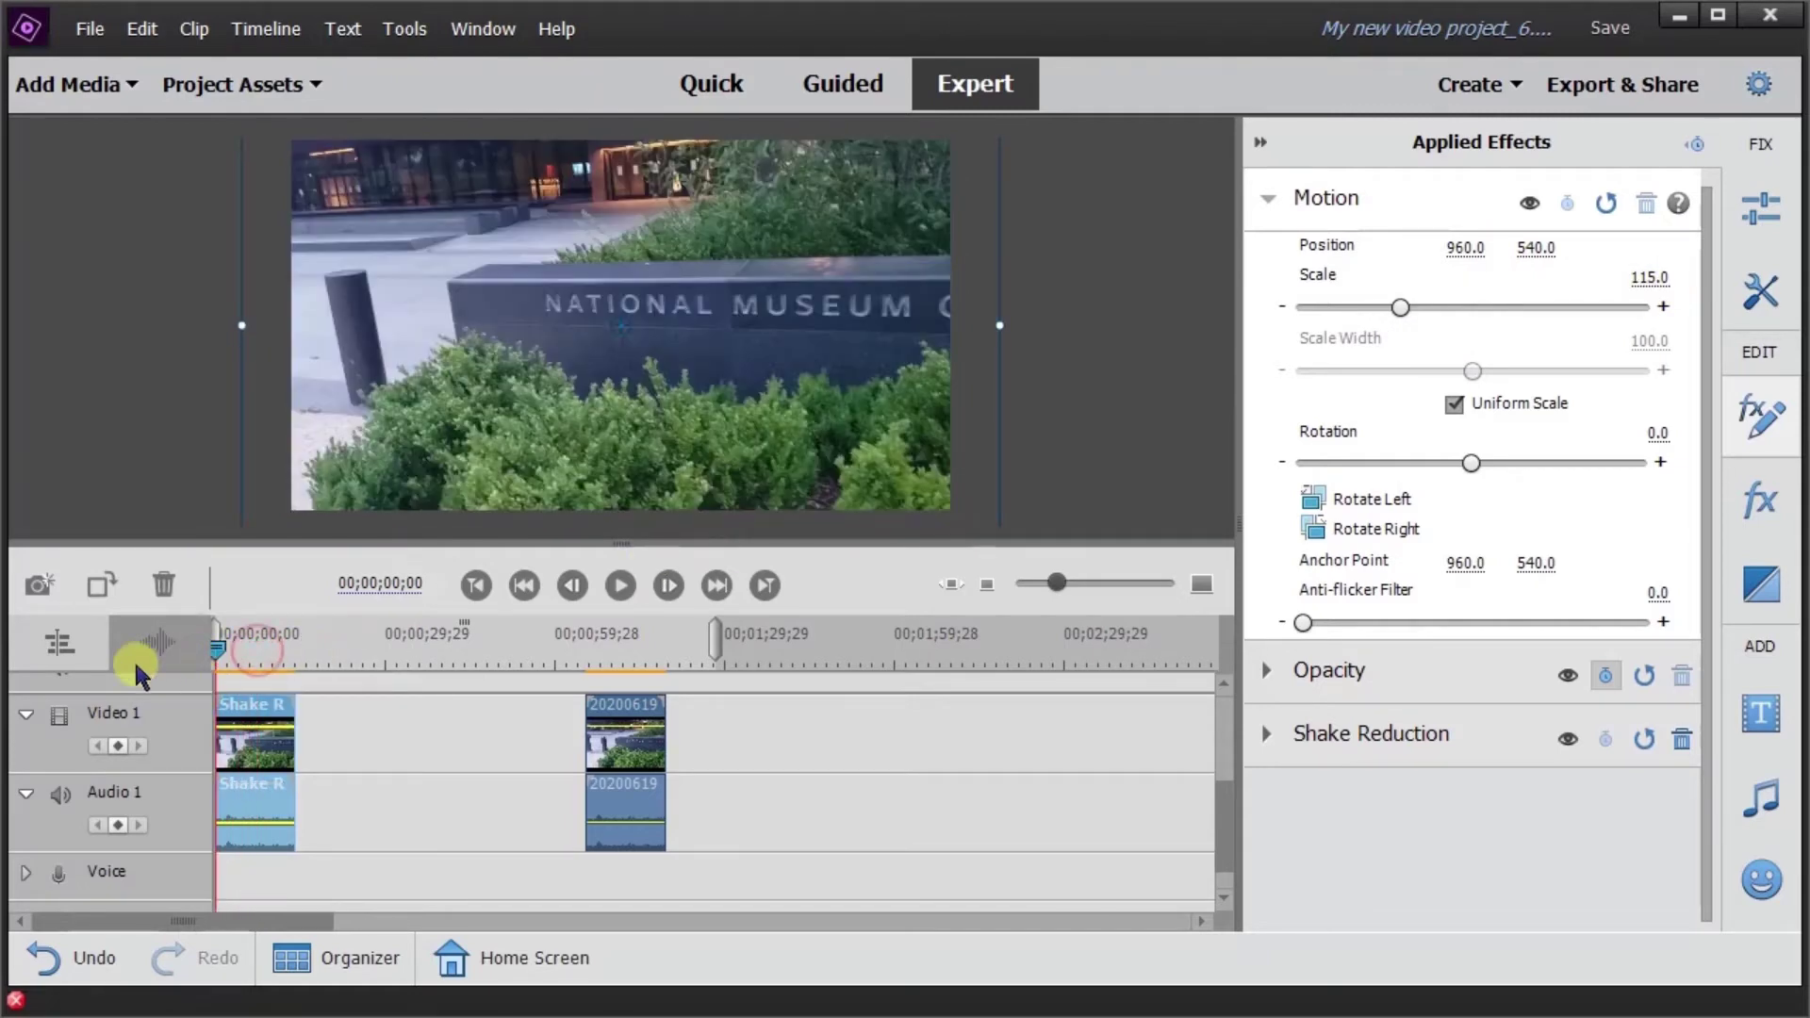
pyautogui.click(618, 586)
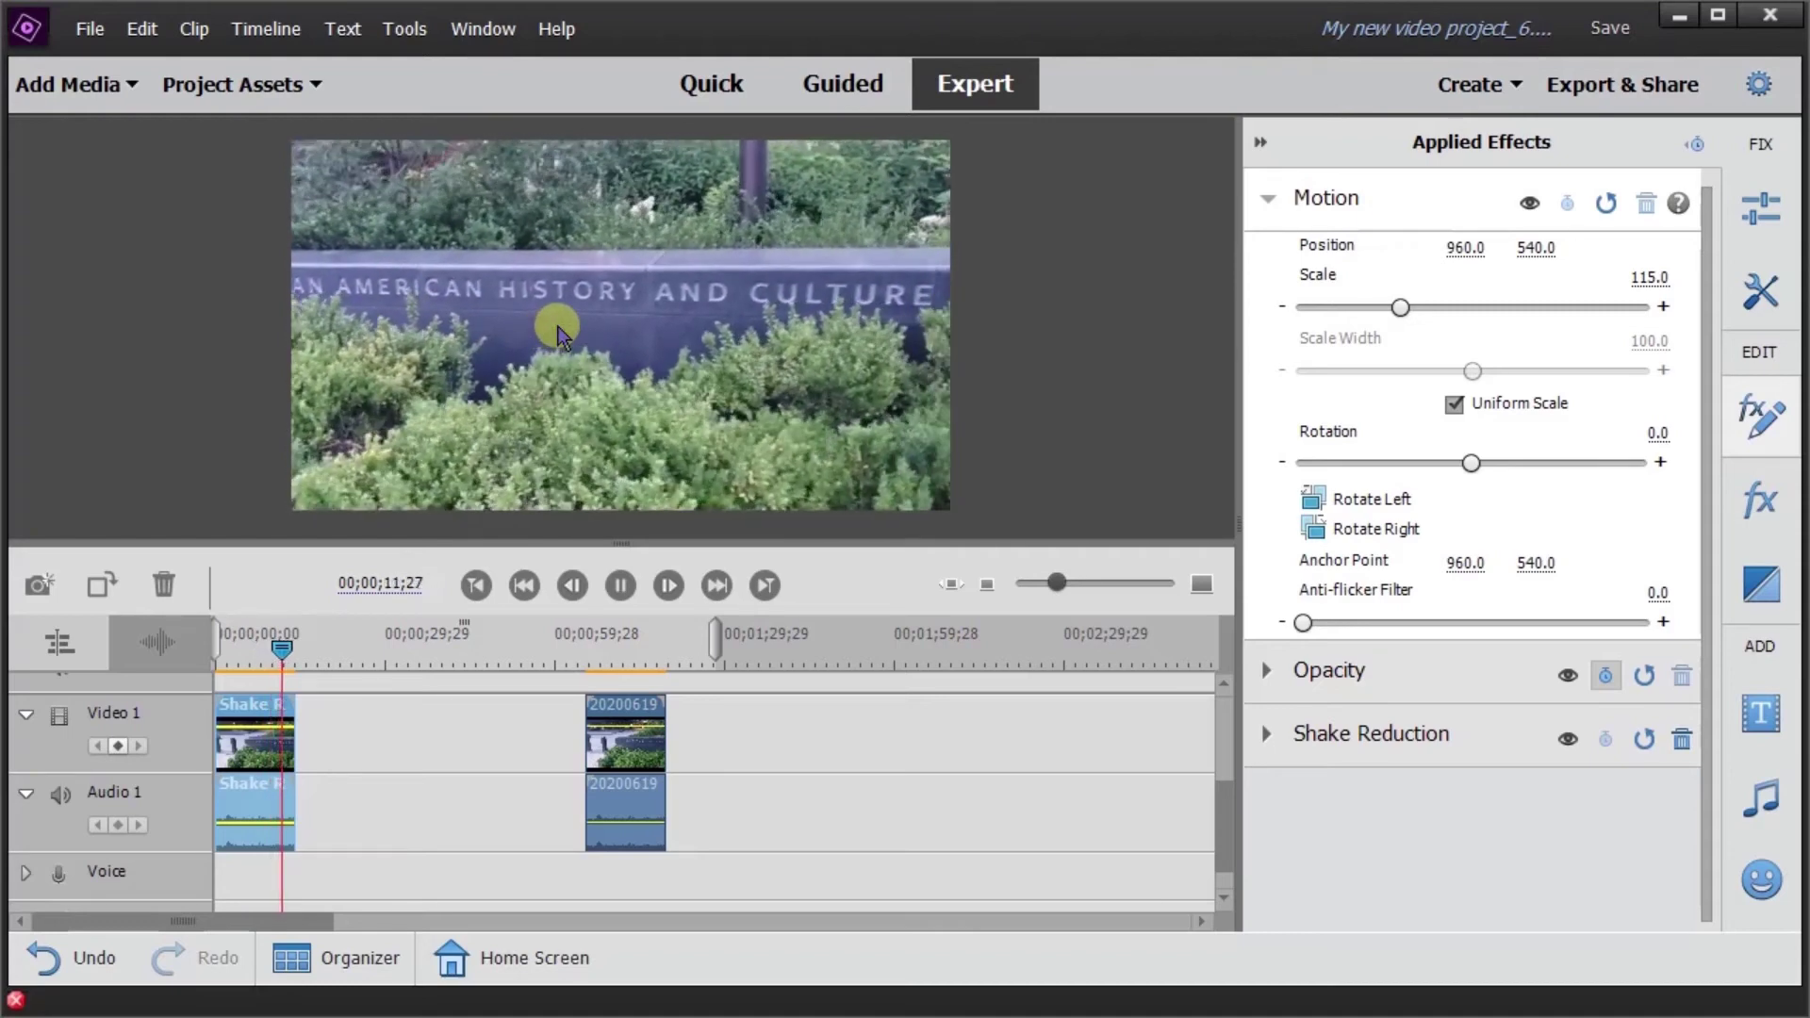
pyautogui.click(619, 591)
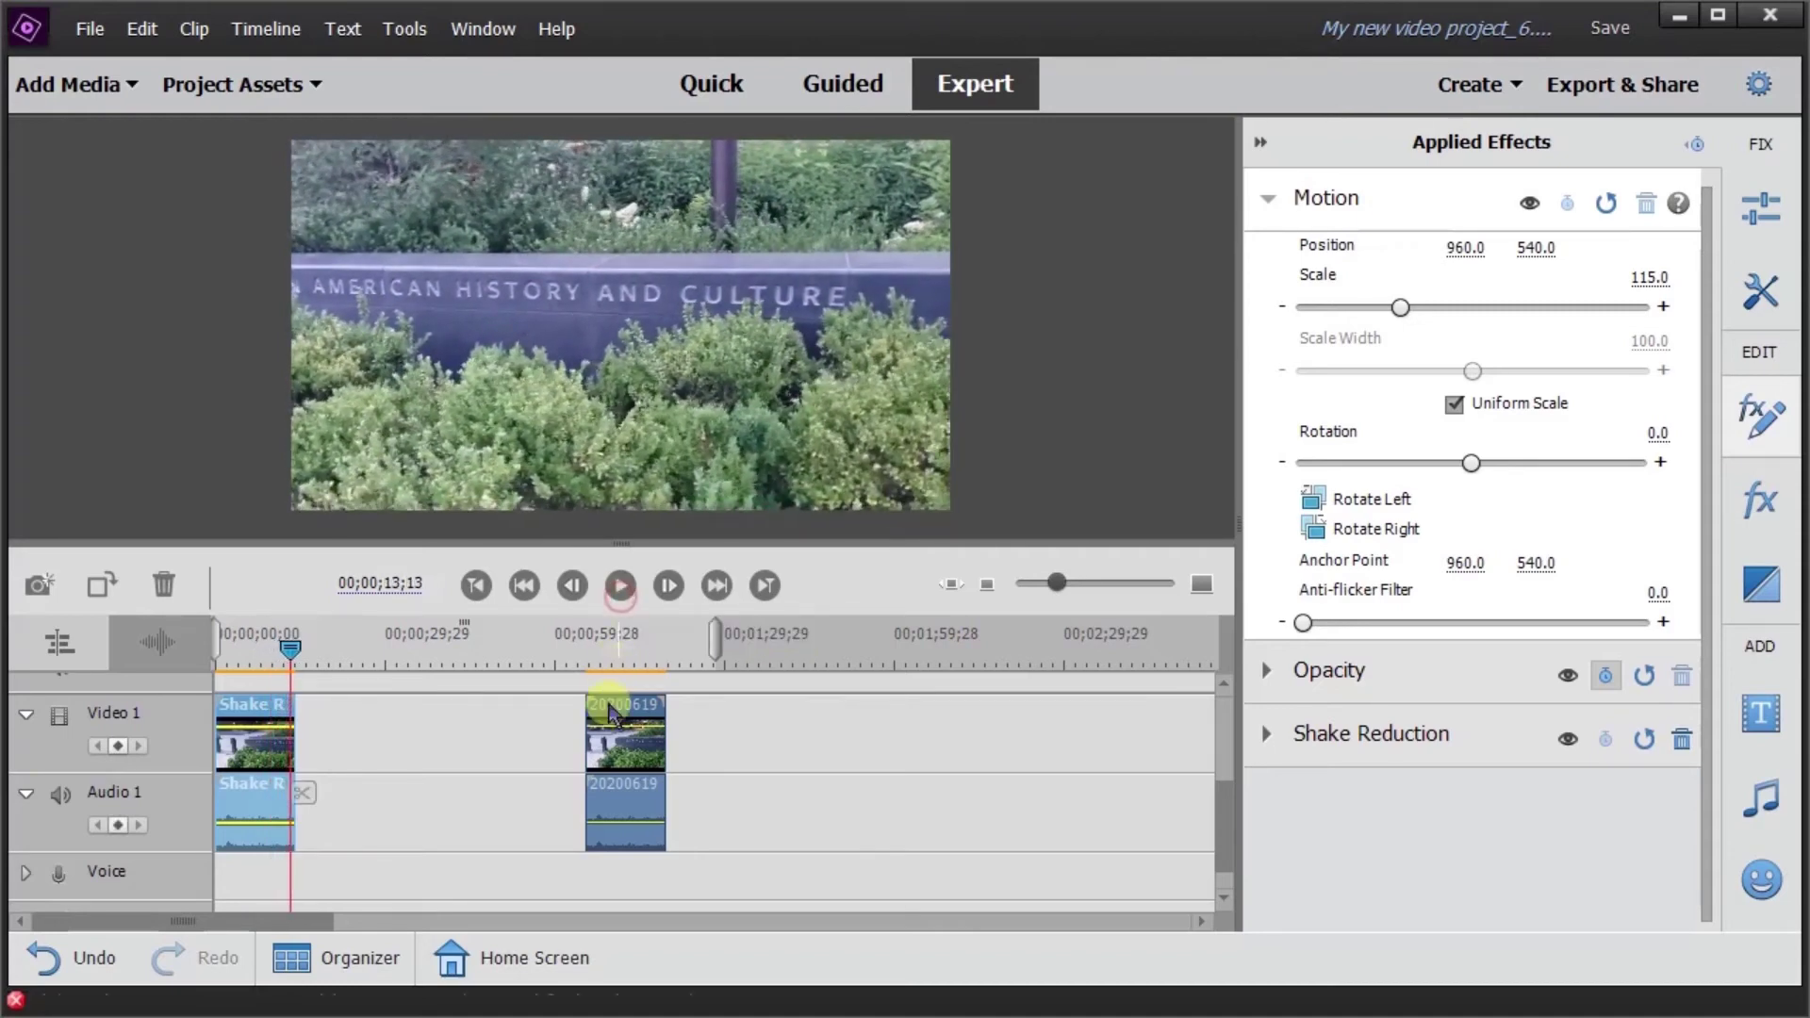
# - Butt the 20200619 clip against the first clip and select the first clip
pyautogui.moveTo(613, 724); pyautogui.dragTo(319, 727)
pyautogui.moveTo(289, 648); pyautogui.dragTo(209, 674)
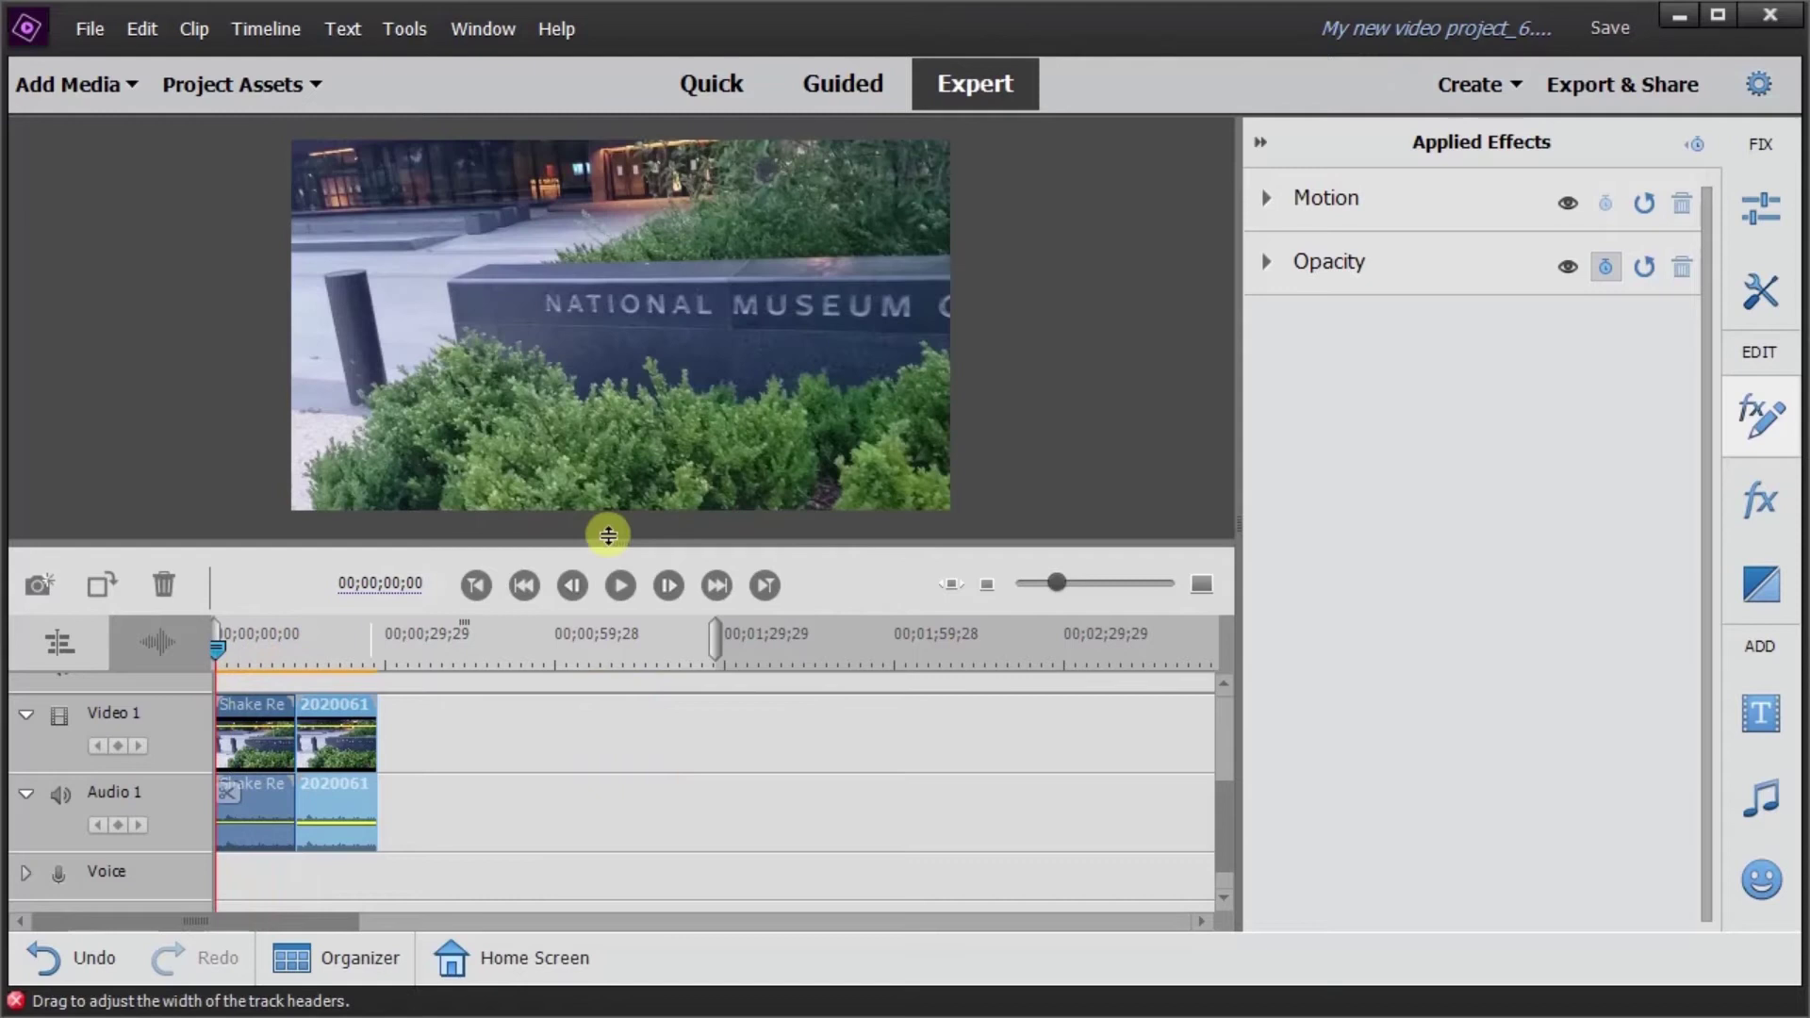
pyautogui.click(261, 741)
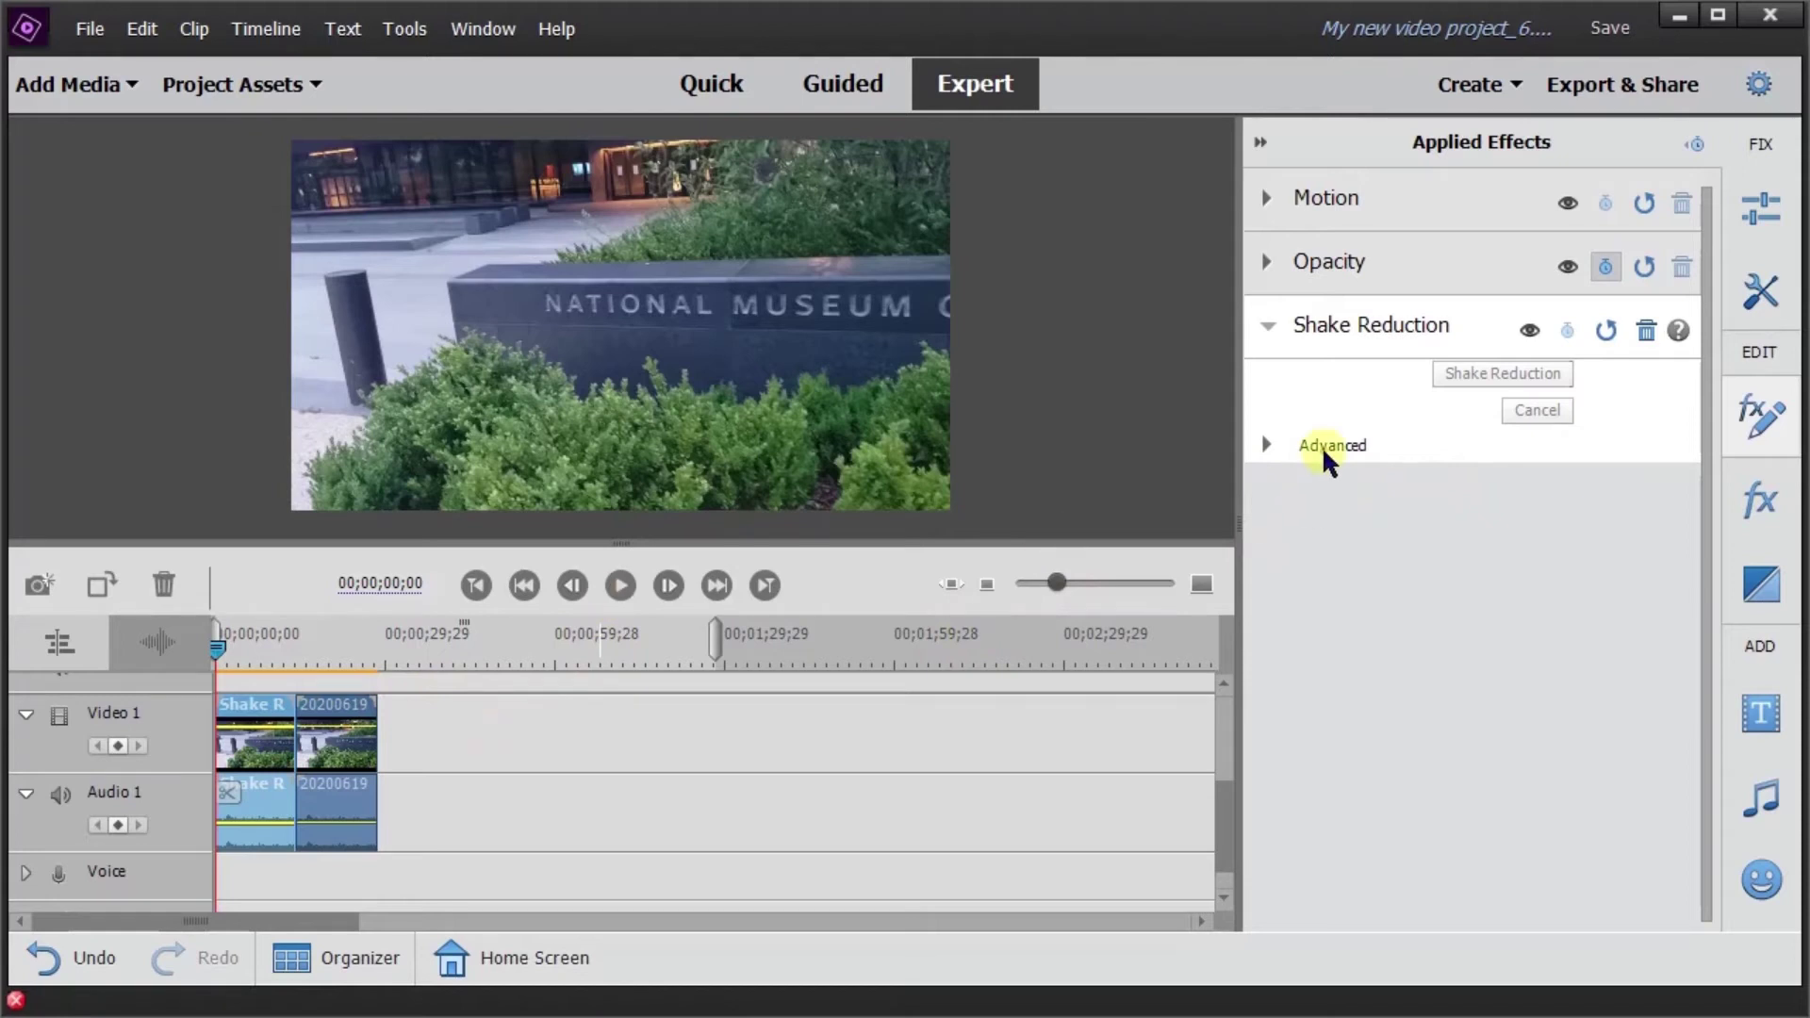
# - Expand the Advanced Shake Reduction settings and play from about ten seconds in
pyautogui.click(1267, 442)
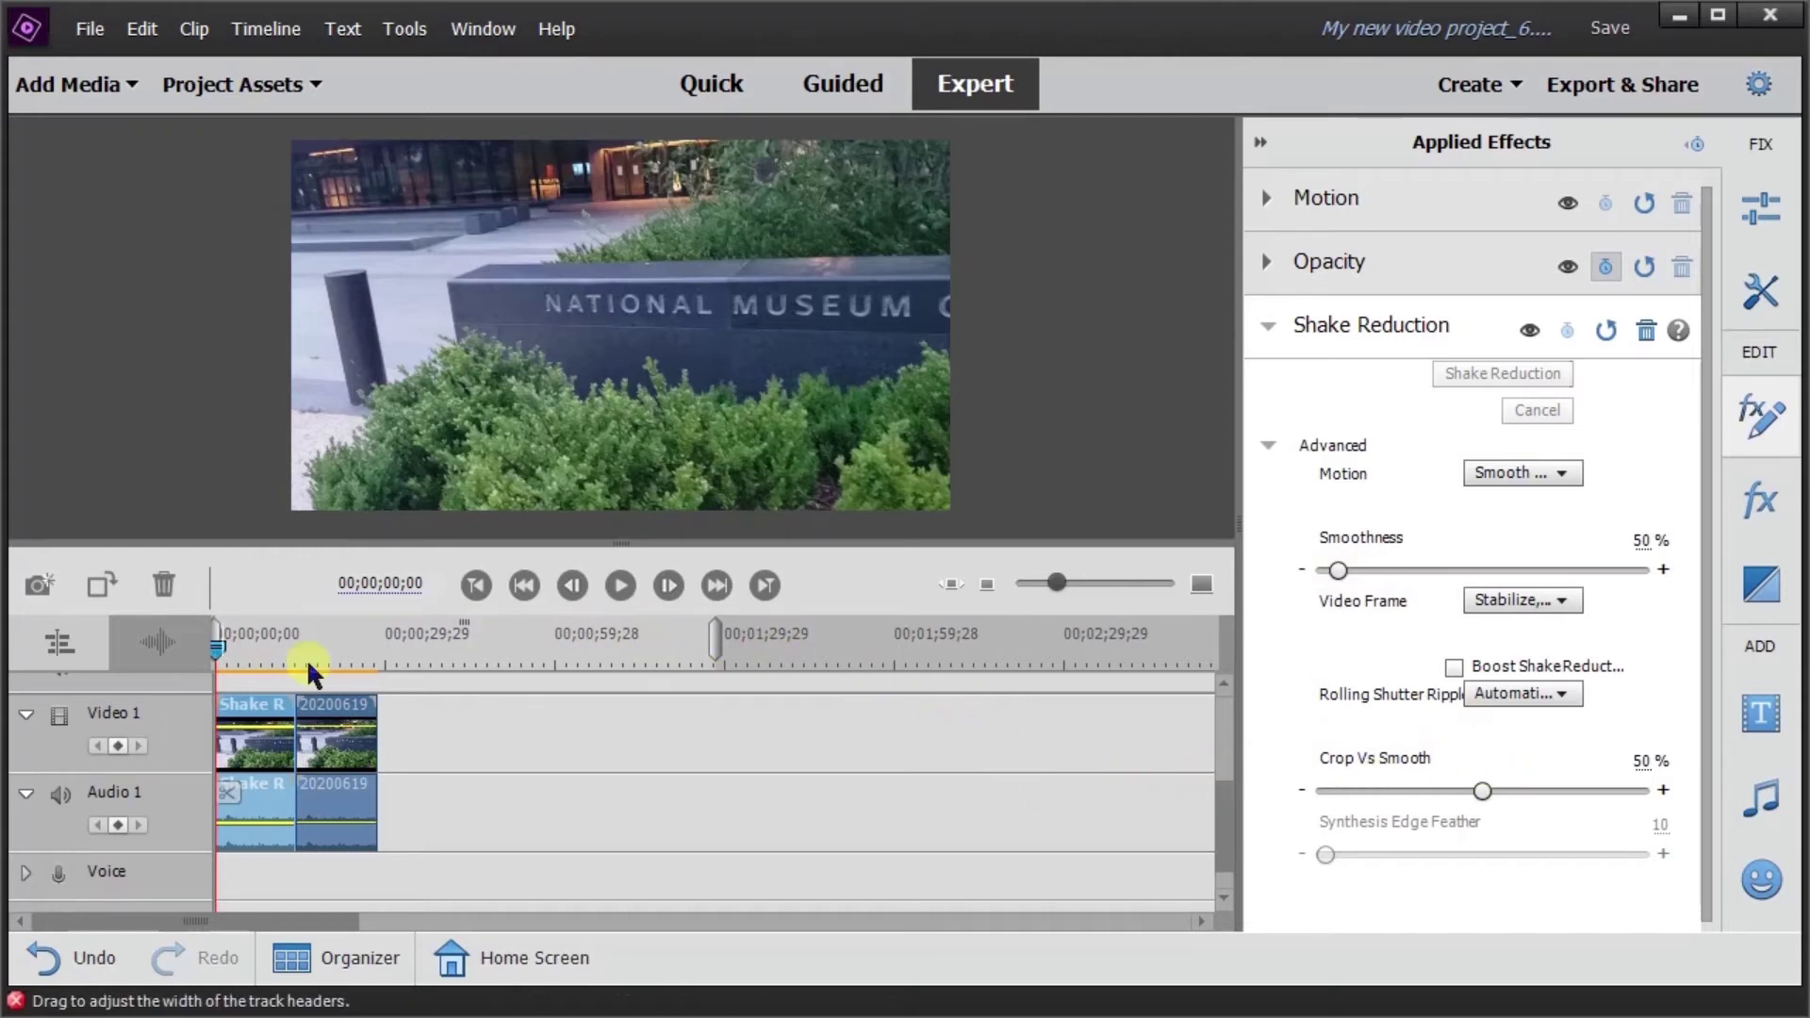
pyautogui.moveTo(218, 649); pyautogui.dragTo(273, 650)
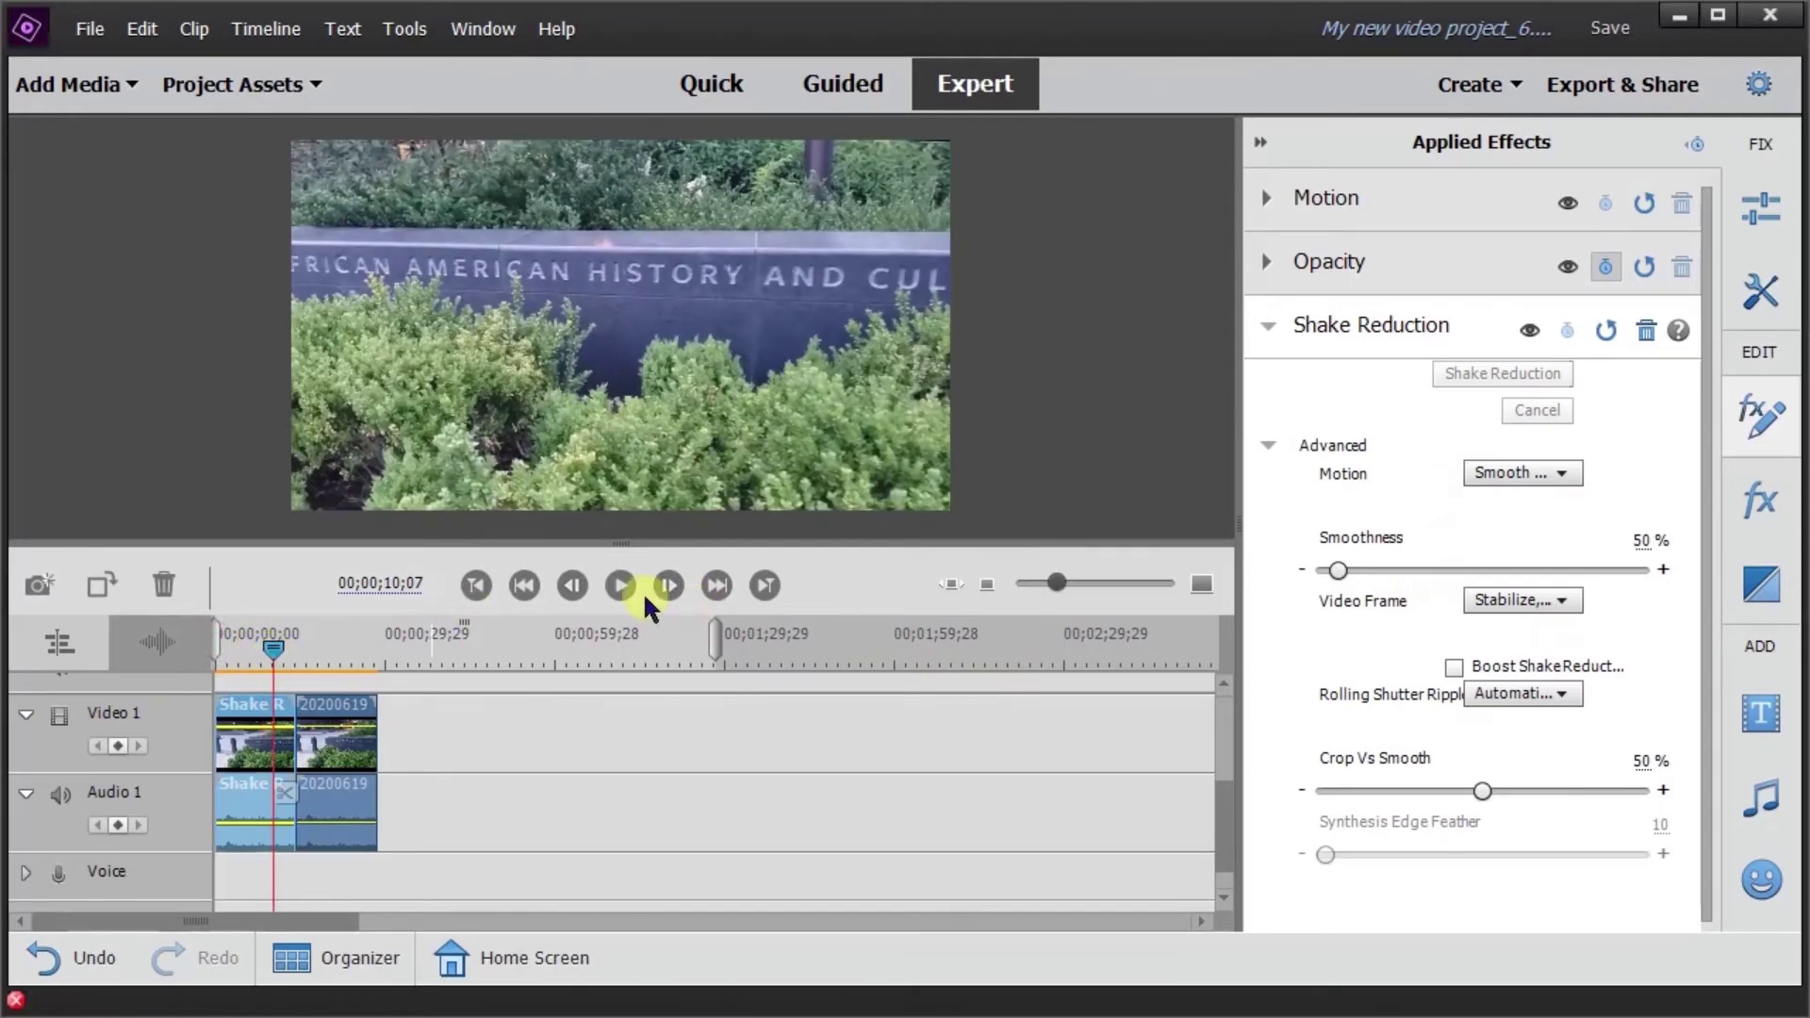
pyautogui.click(635, 592)
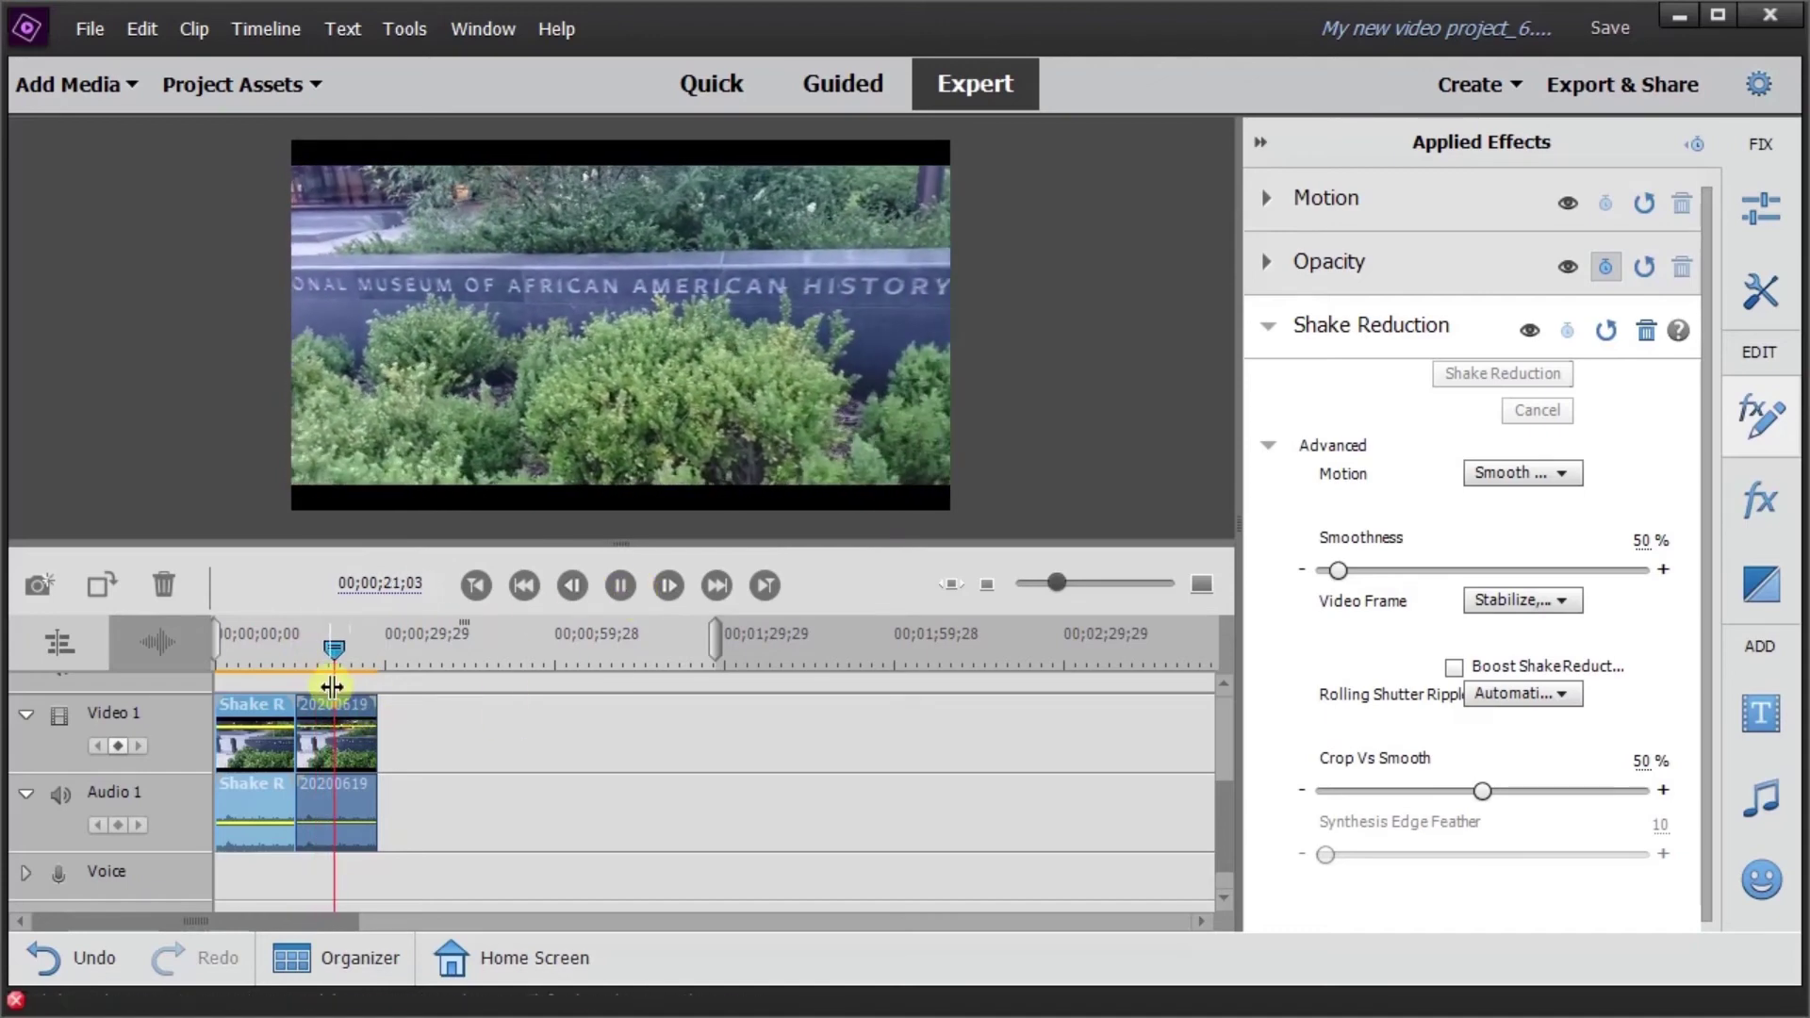
# - Raise Shake Reduction Smoothness to 80% and replay the clip from the start
pyautogui.click(337, 655)
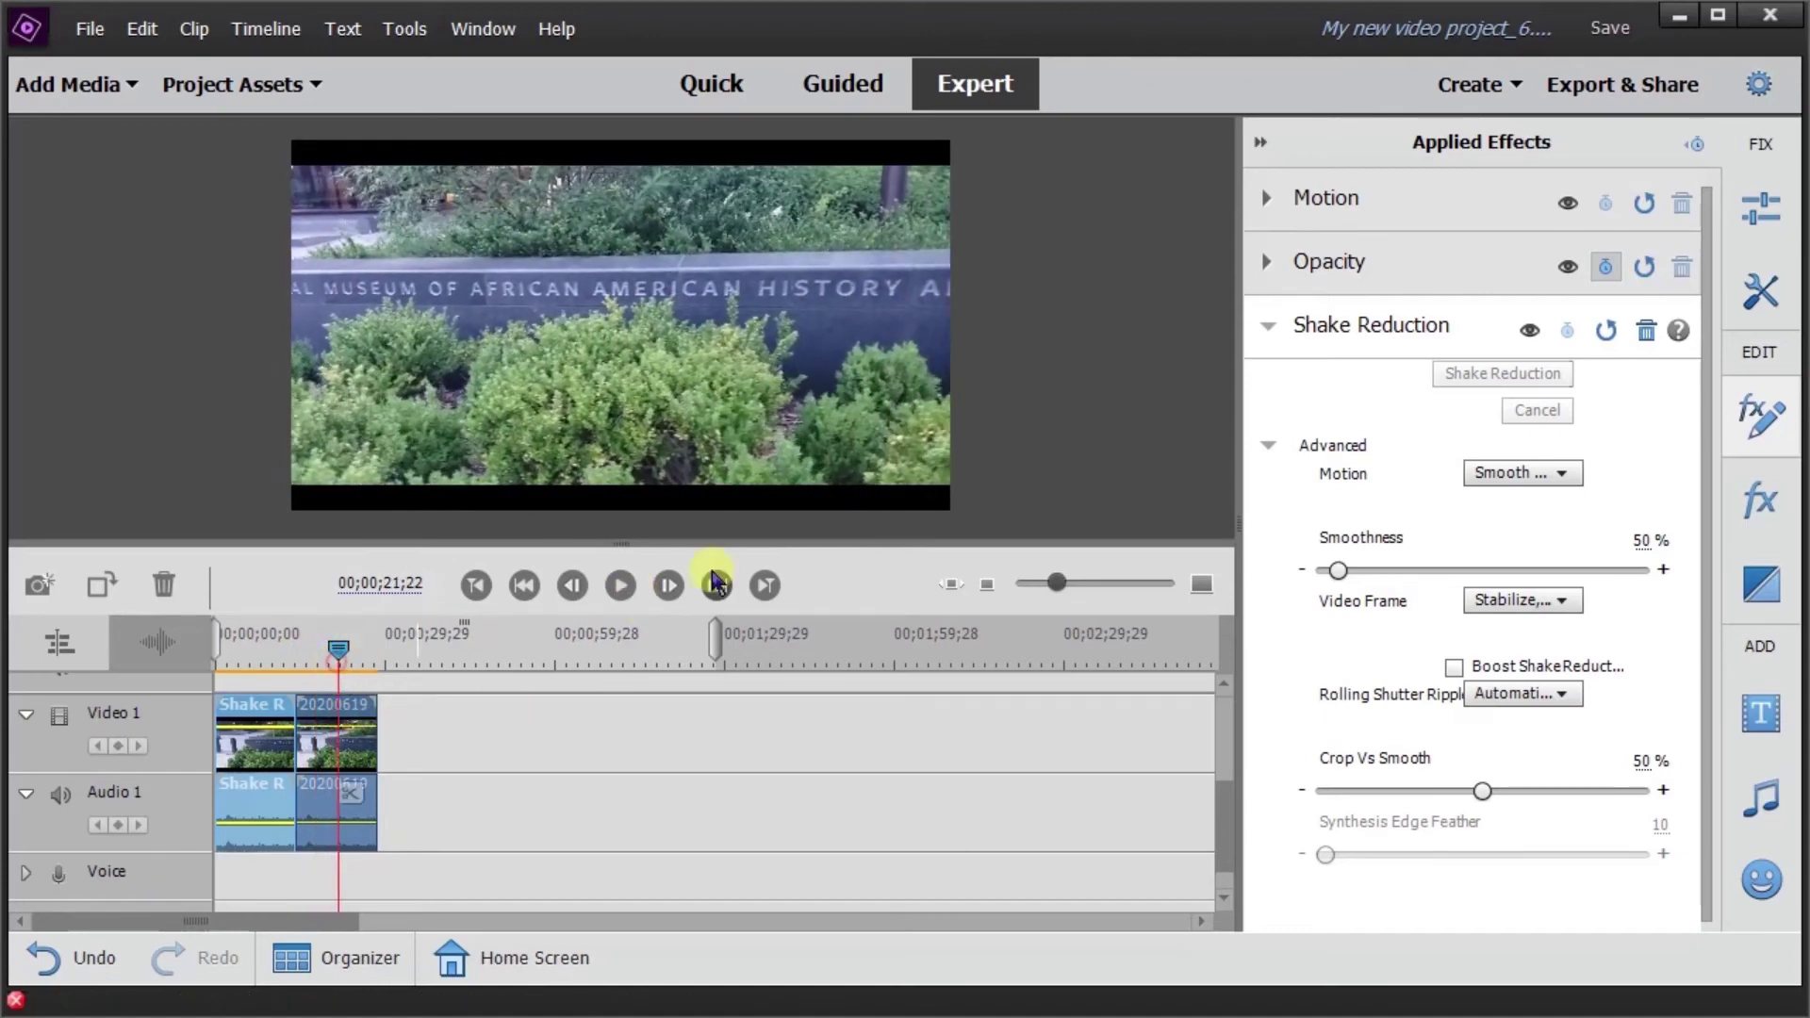
pyautogui.click(1337, 568)
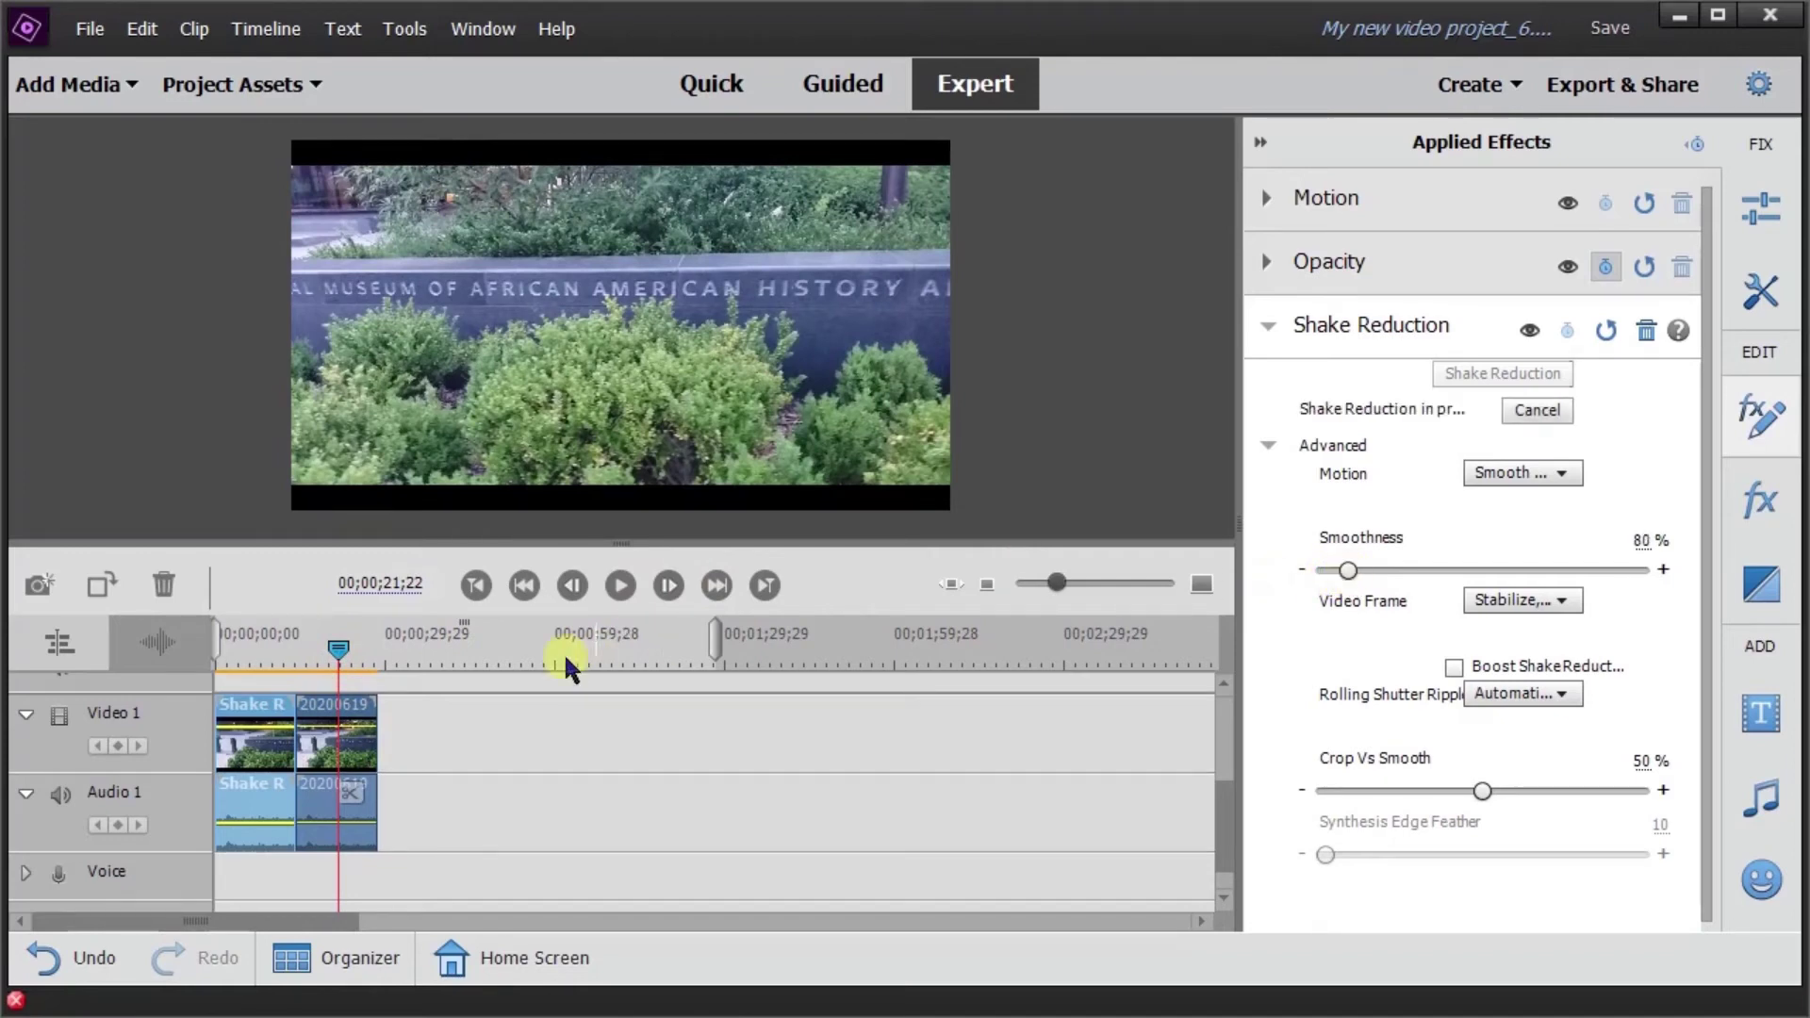
pyautogui.moveTo(335, 638); pyautogui.dragTo(172, 677)
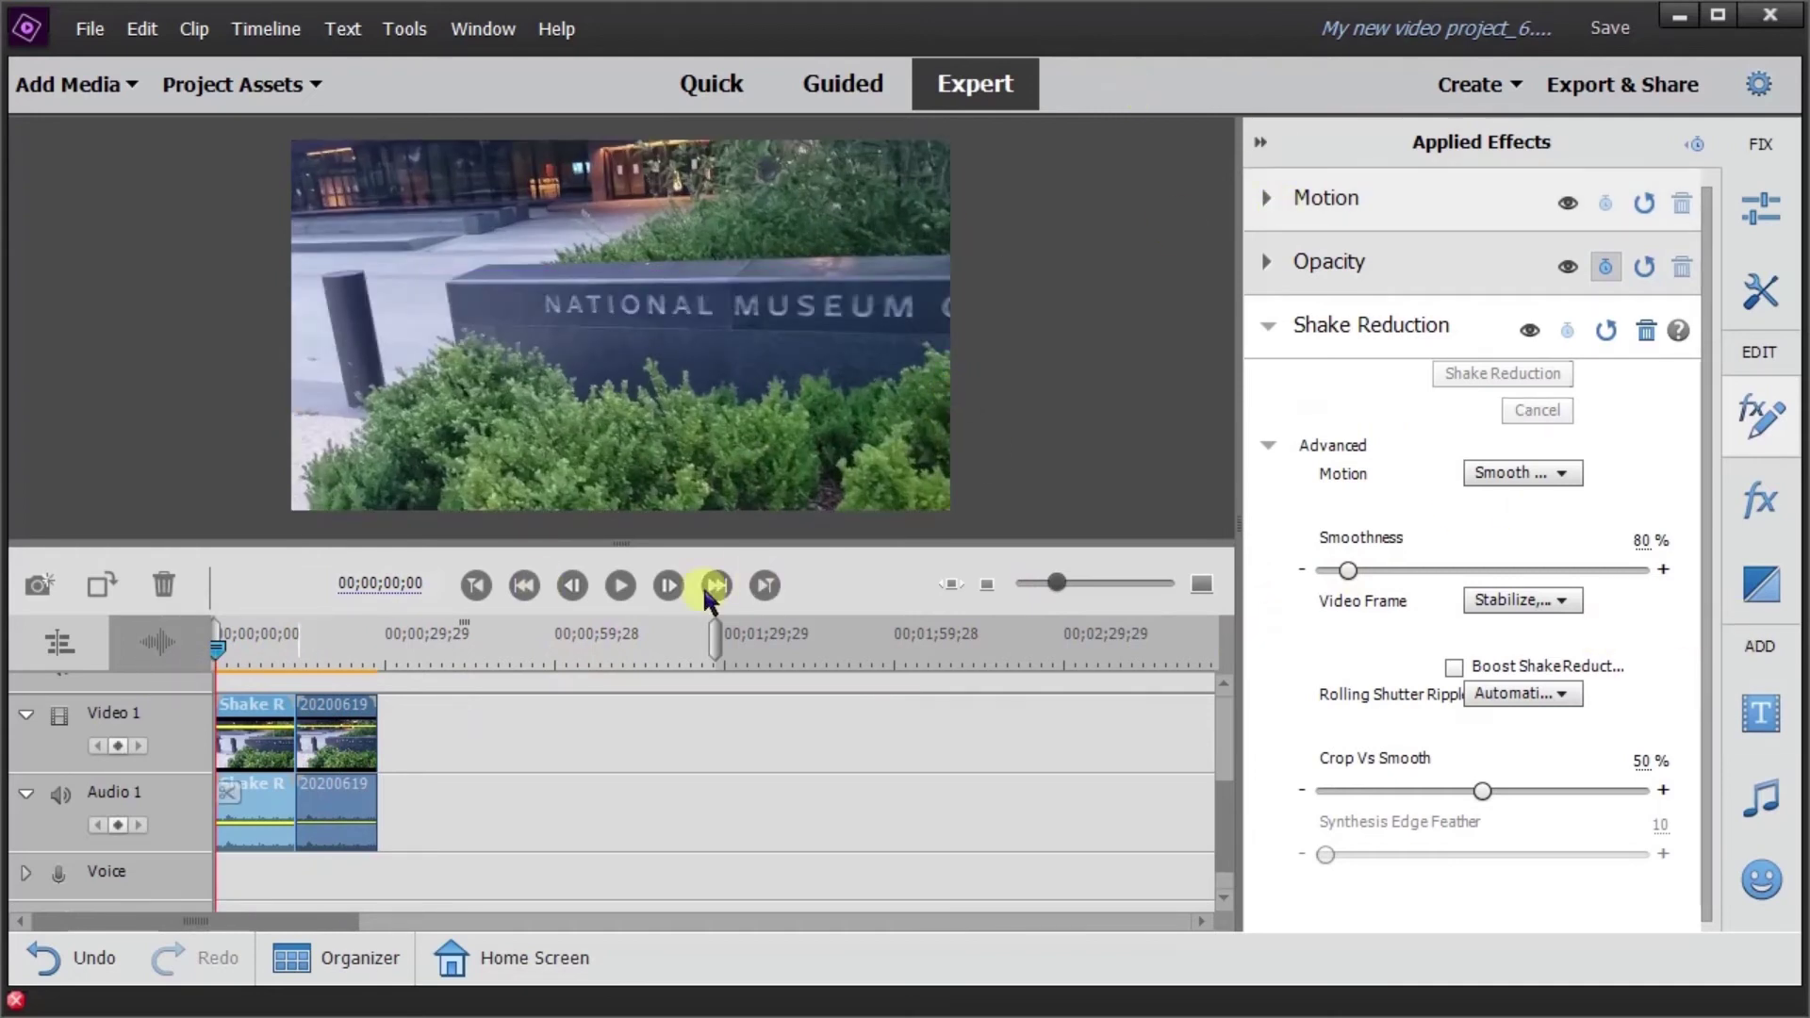
pyautogui.click(620, 591)
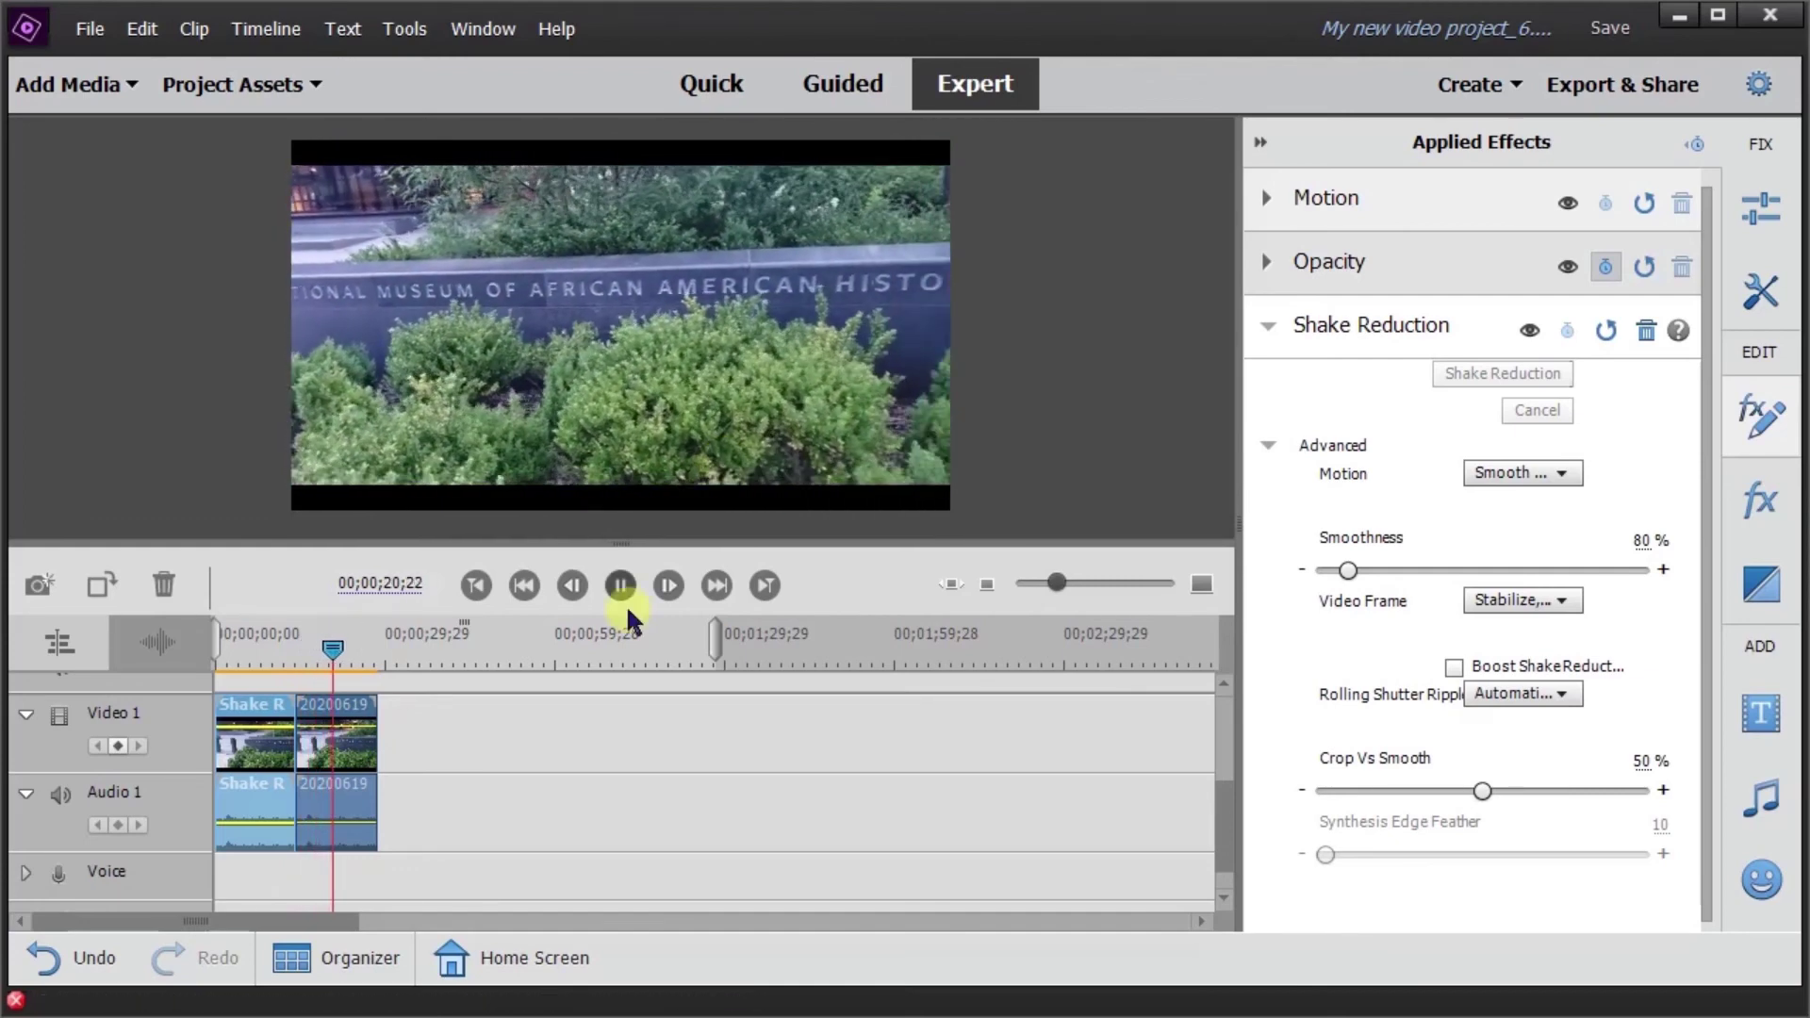
# - Set the 20200619 clip's Motion Scale to 115 to remove the black bars
pyautogui.click(622, 585)
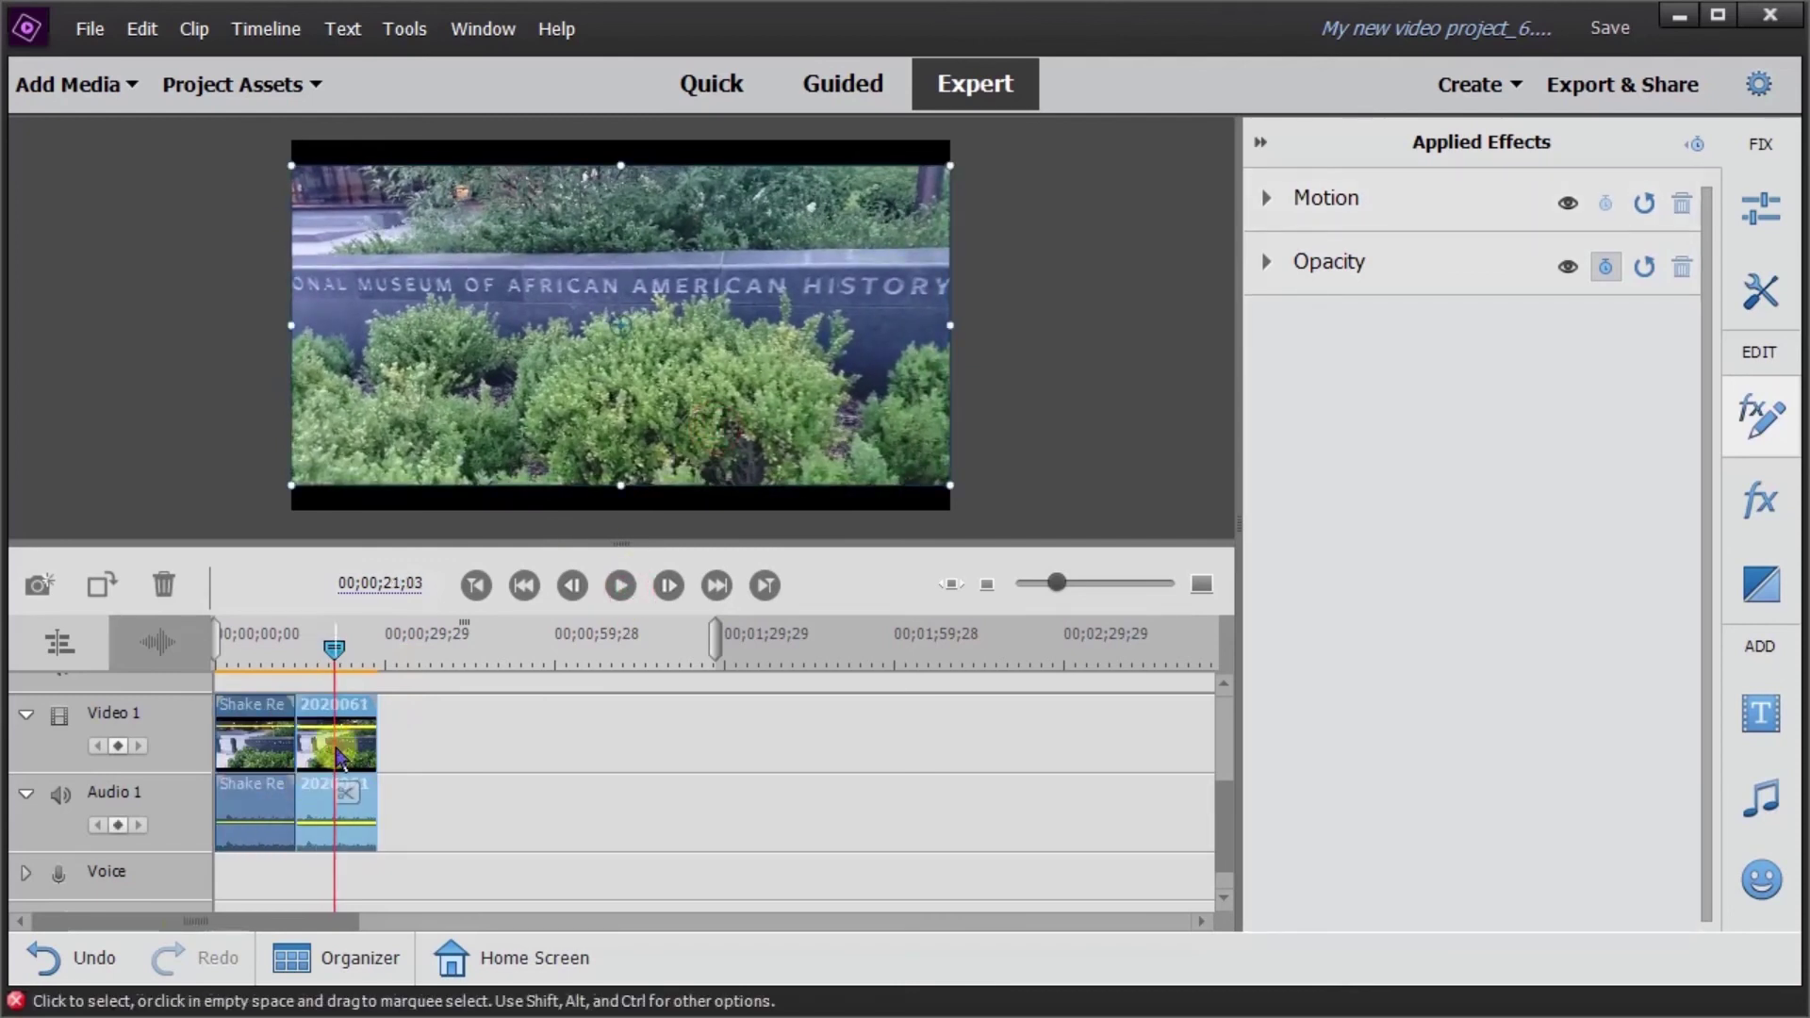
pyautogui.click(1316, 202)
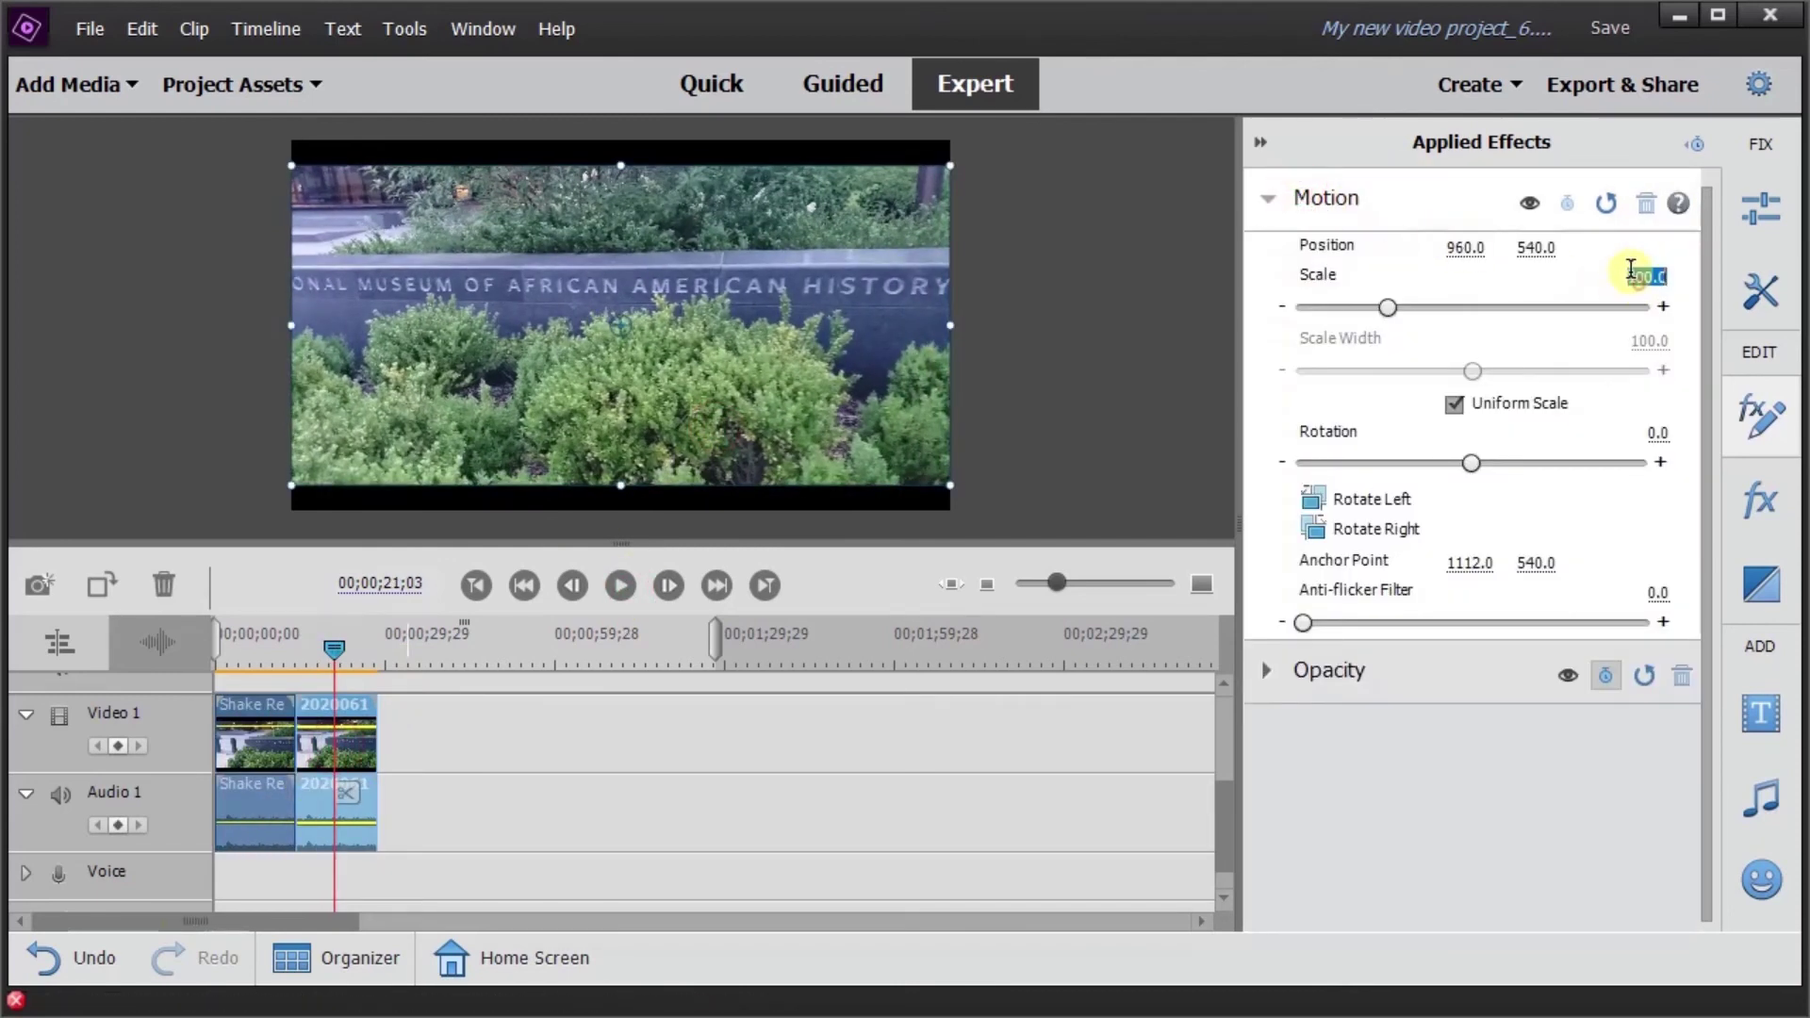
pyautogui.press('Return')
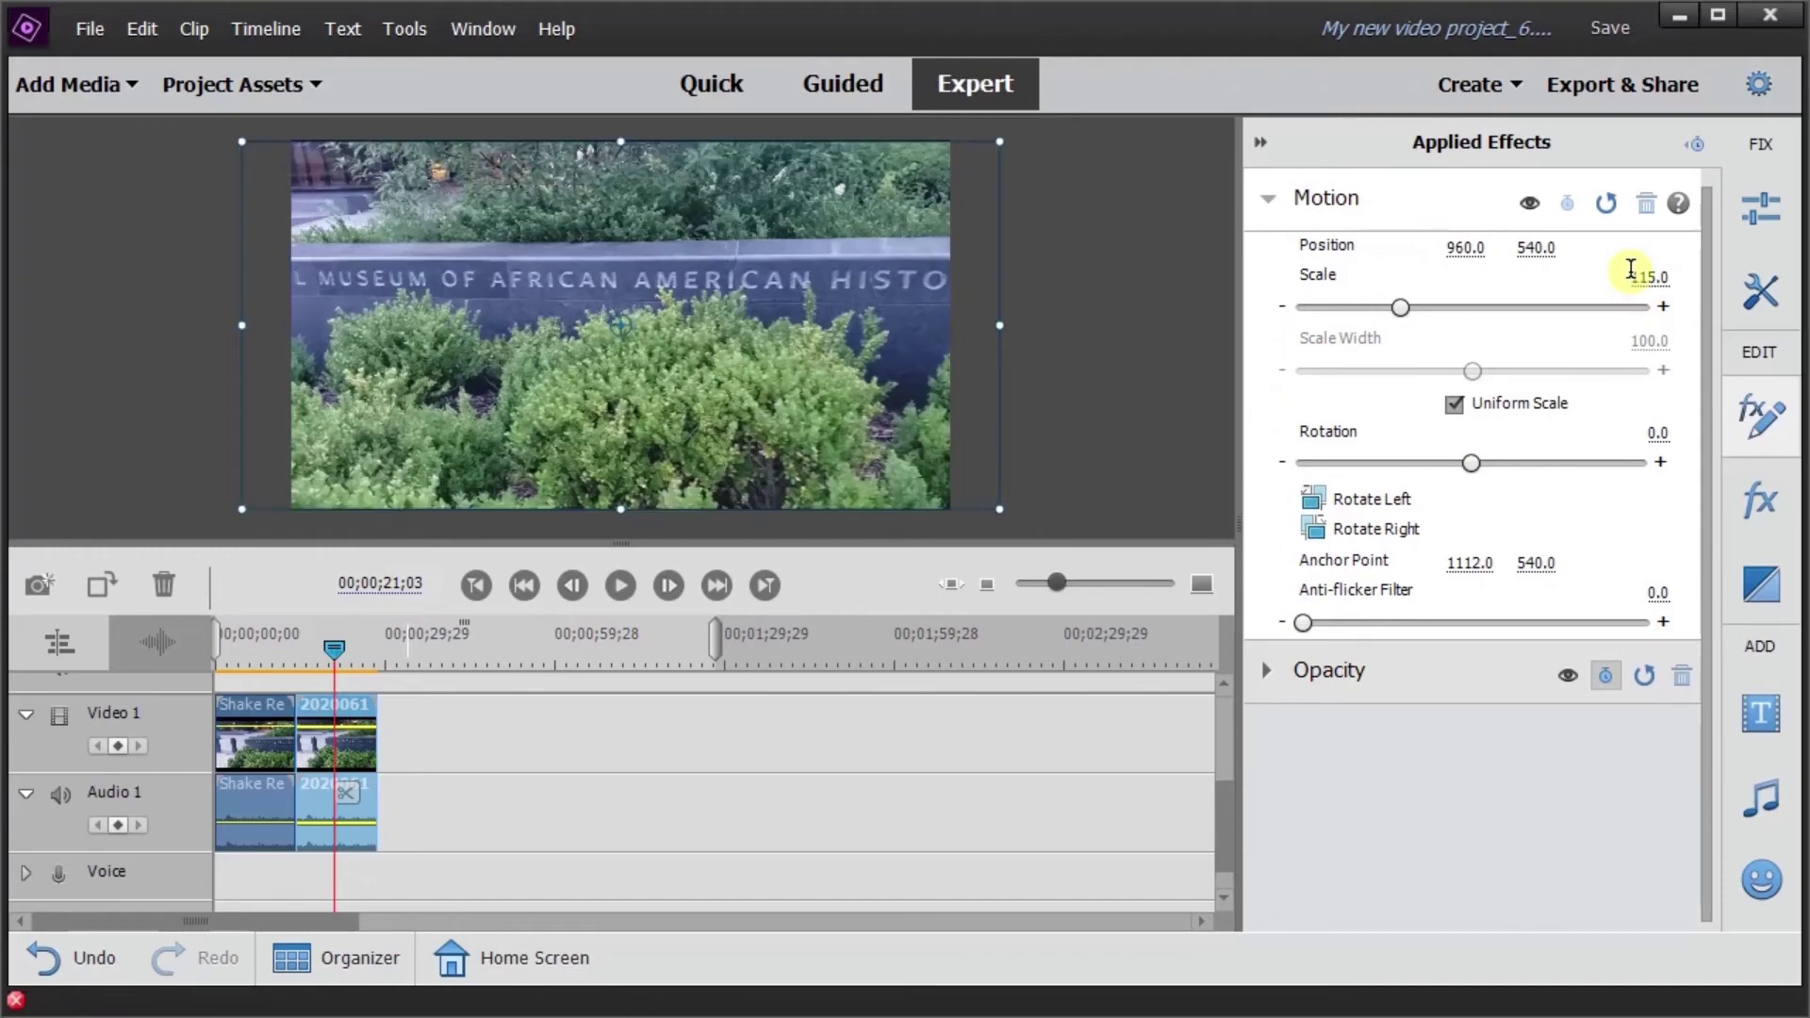
# - Play back from about 14 seconds and from the start, stopping at 00;00;03;17
pyautogui.moveTo(325, 671); pyautogui.dragTo(293, 661)
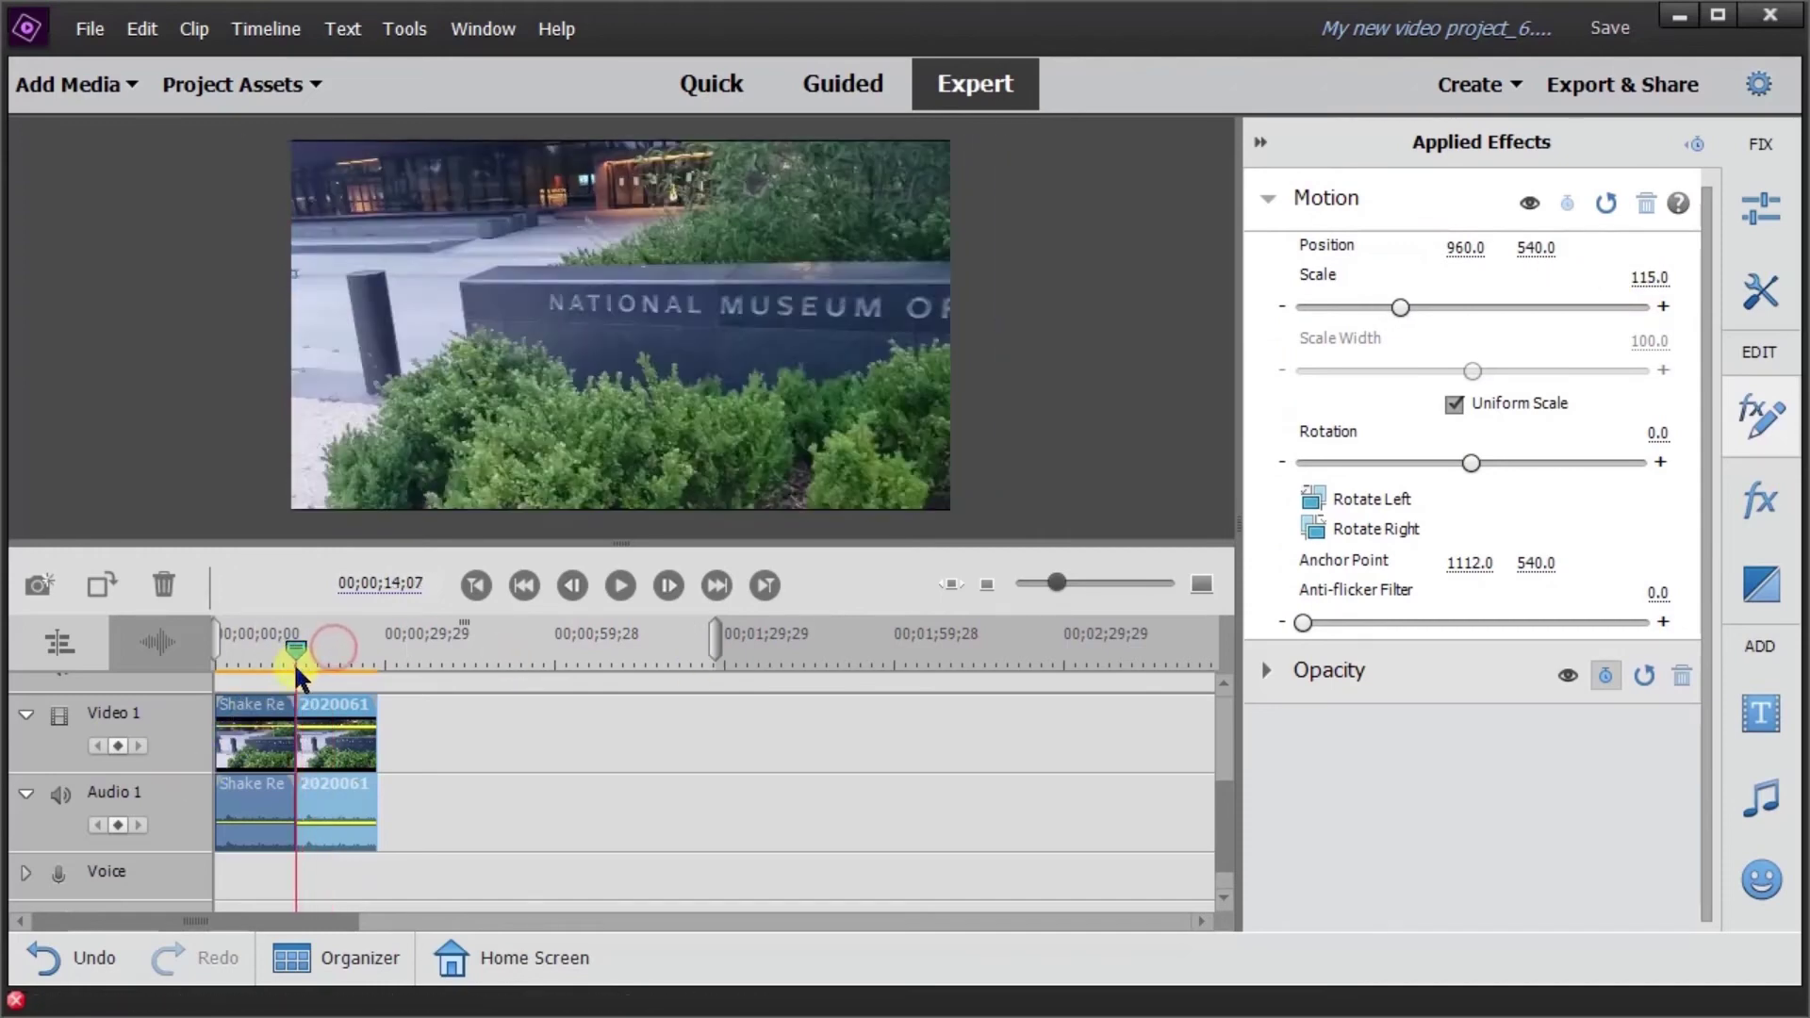
pyautogui.click(621, 585)
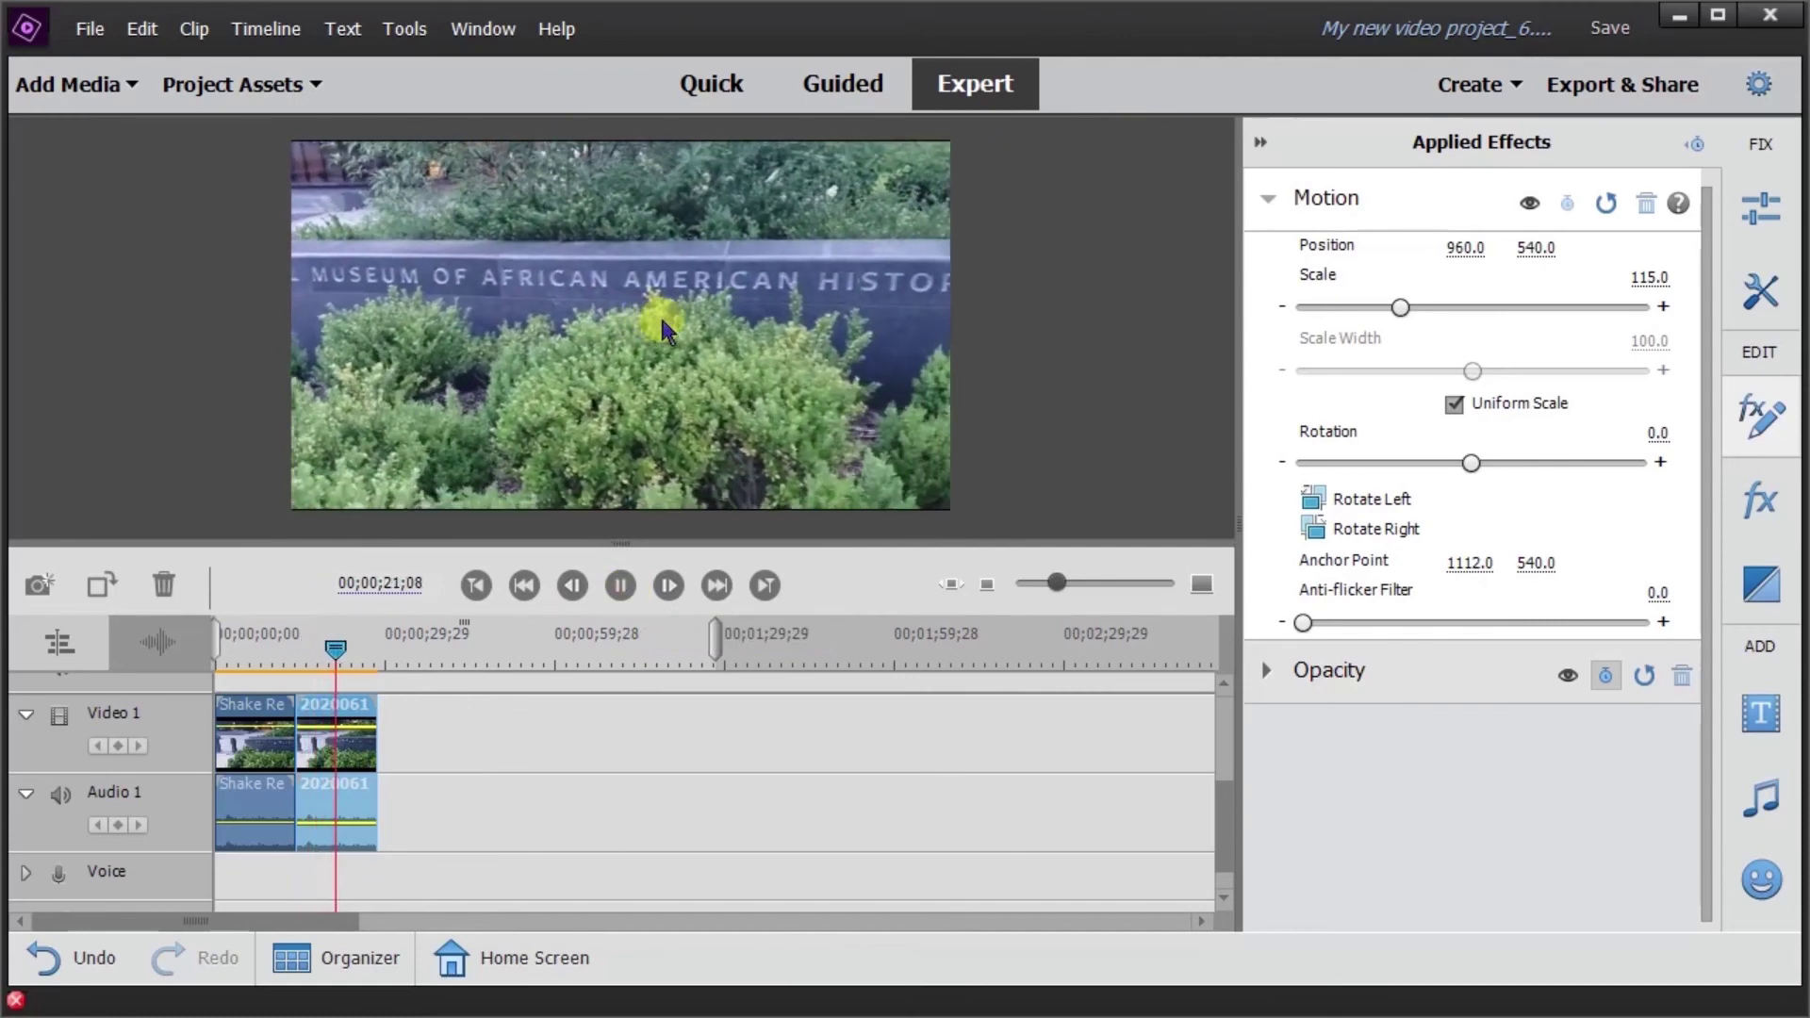
pyautogui.moveTo(341, 647); pyautogui.dragTo(160, 664)
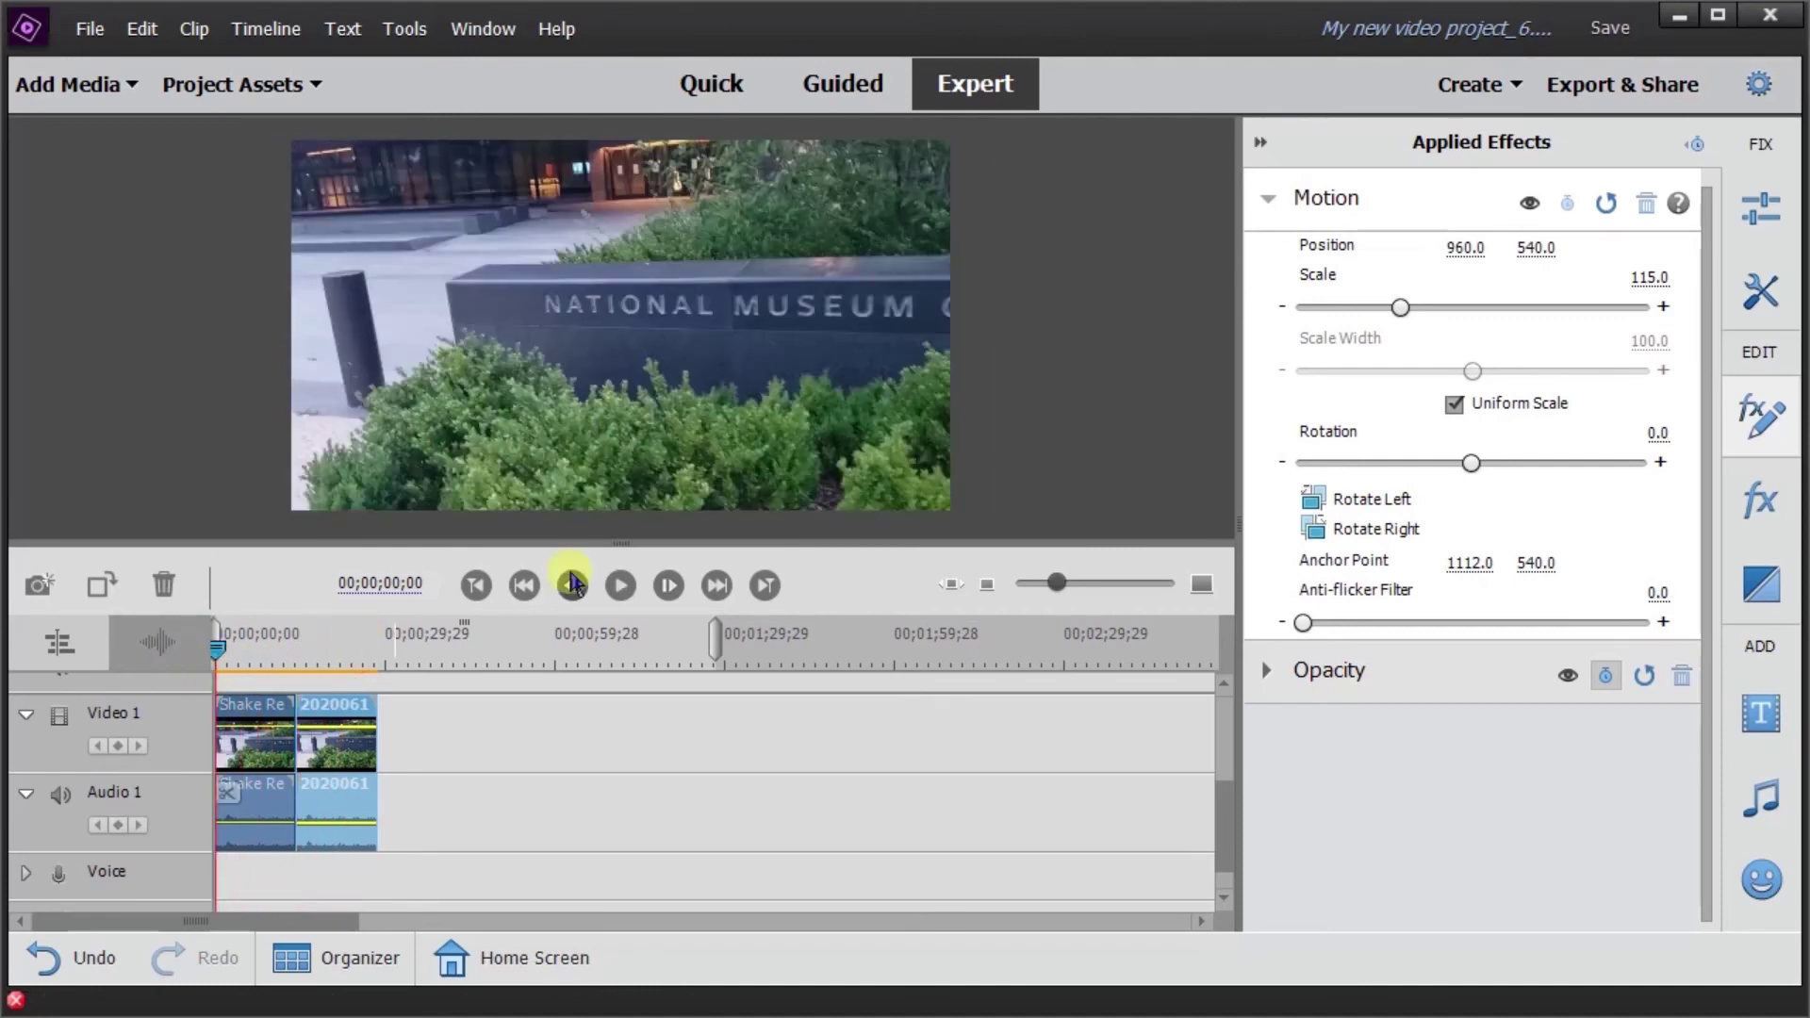
pyautogui.click(620, 588)
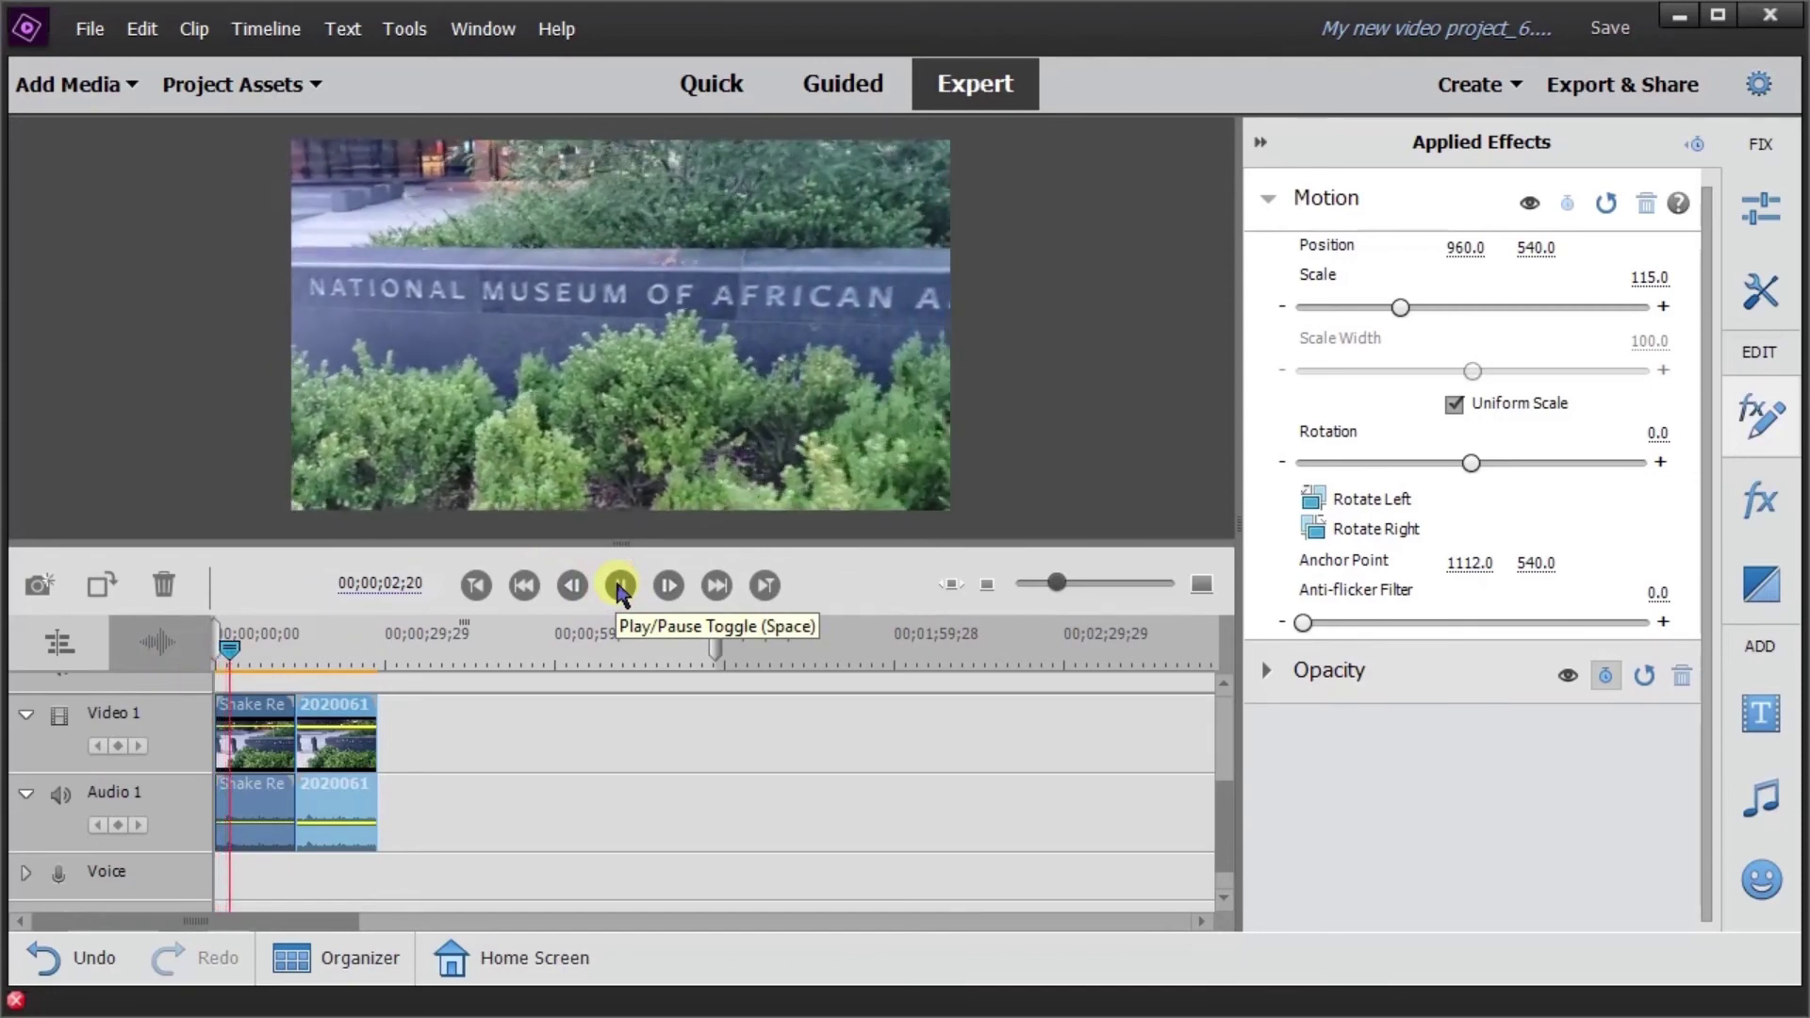
pyautogui.click(620, 588)
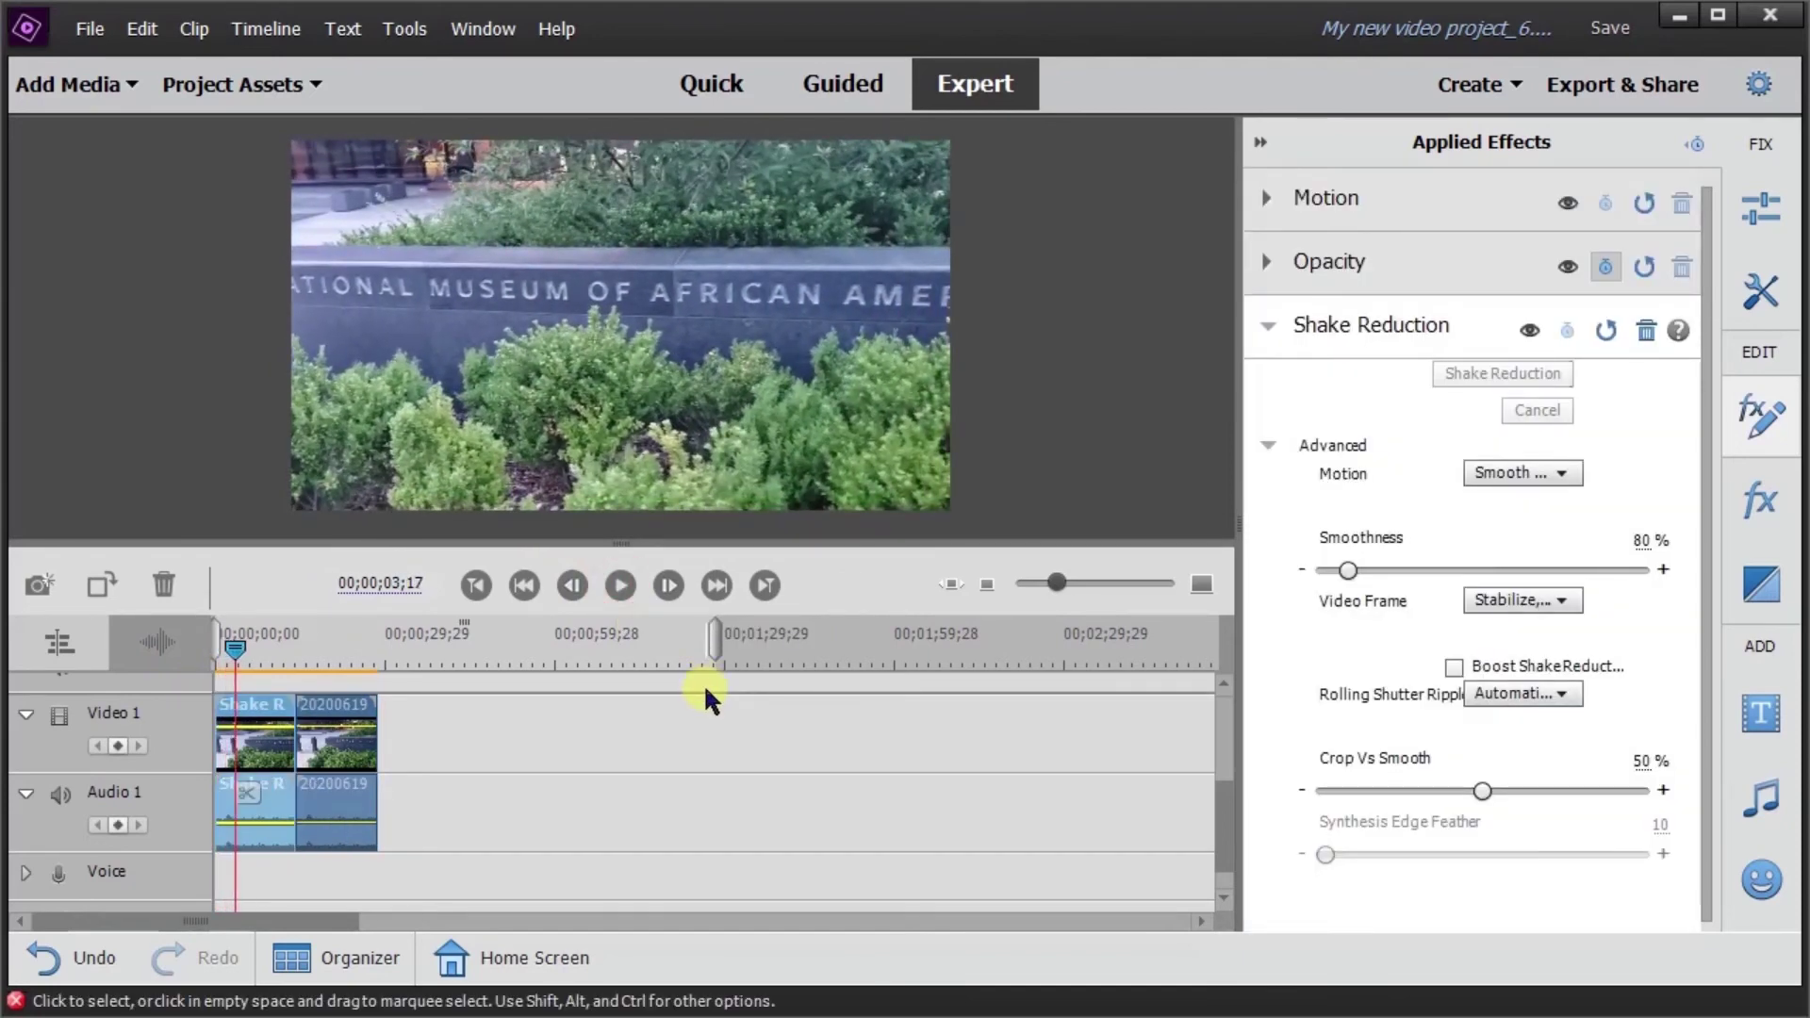